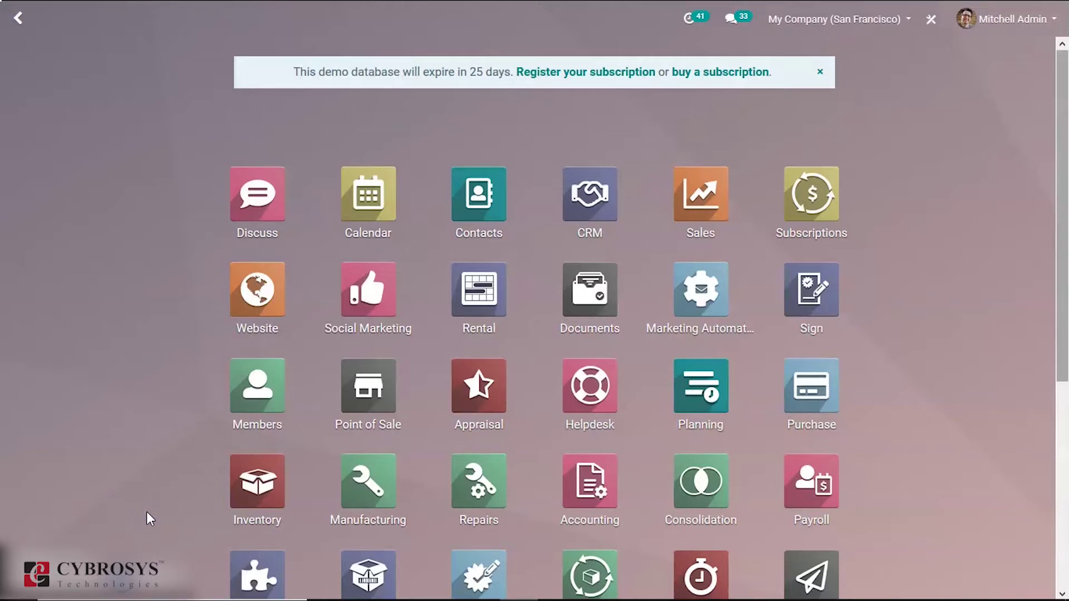
# Open the PLM application.
pyautogui.scroll(-1, 851, 401)
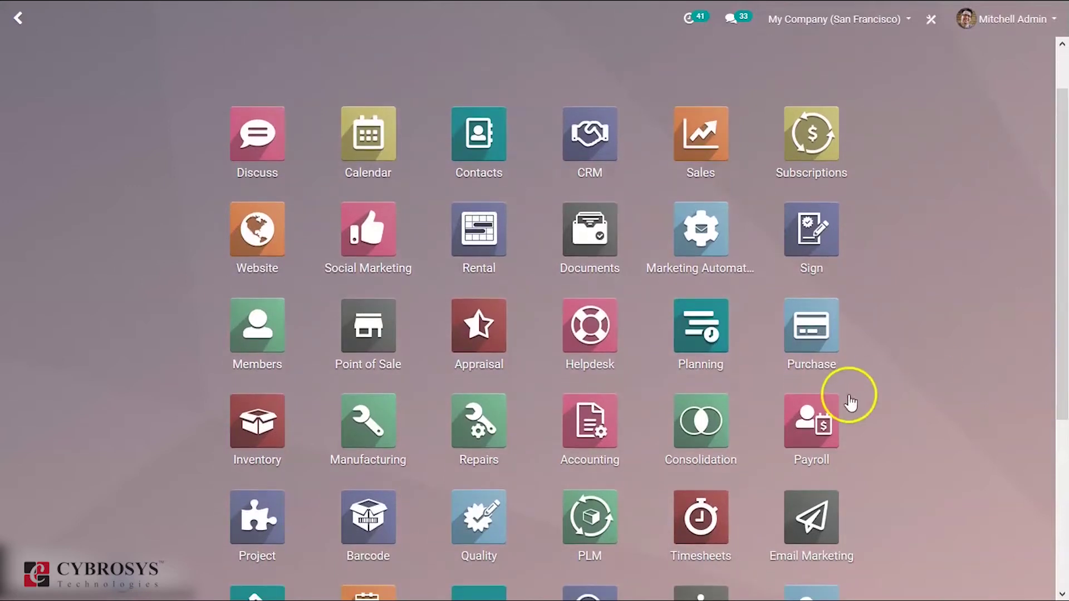
pyautogui.click(598, 529)
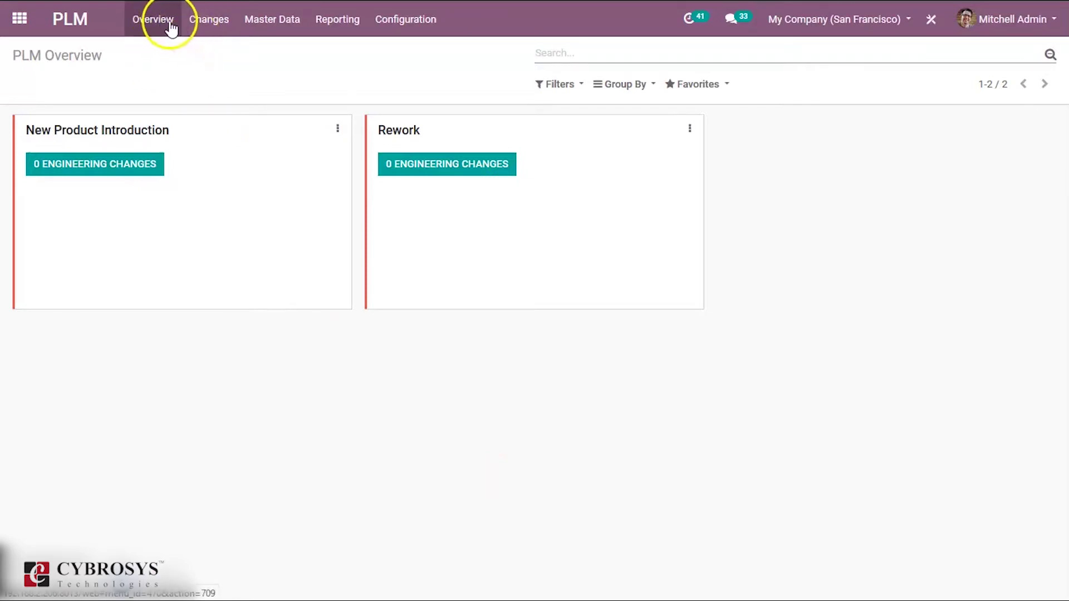
# Look over the engineering change orders and master data options, and return to the PLM overview.
pyautogui.click(204, 22)
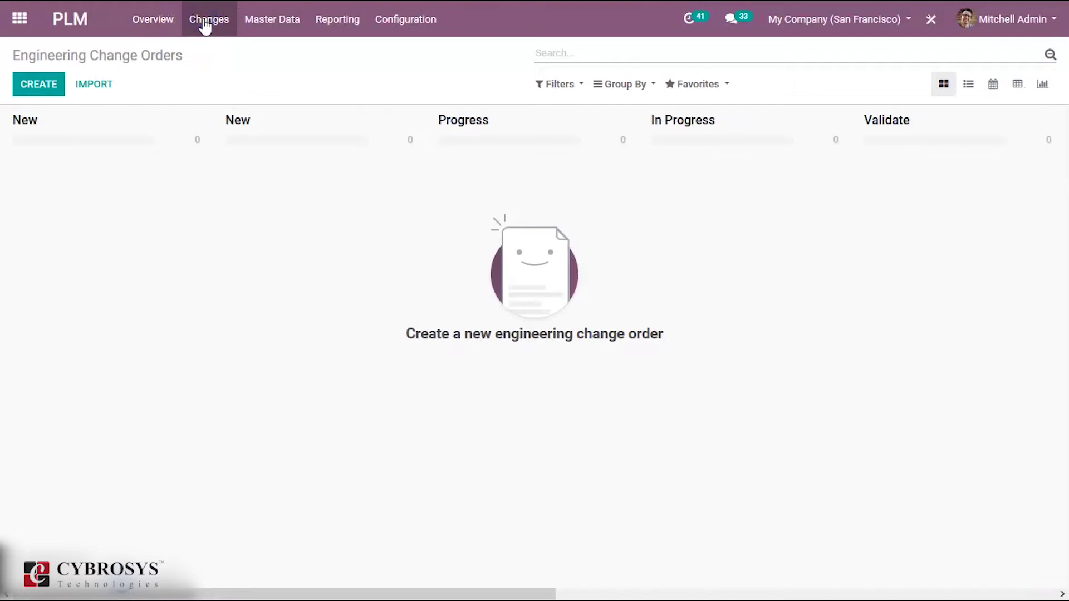
pyautogui.click(259, 27)
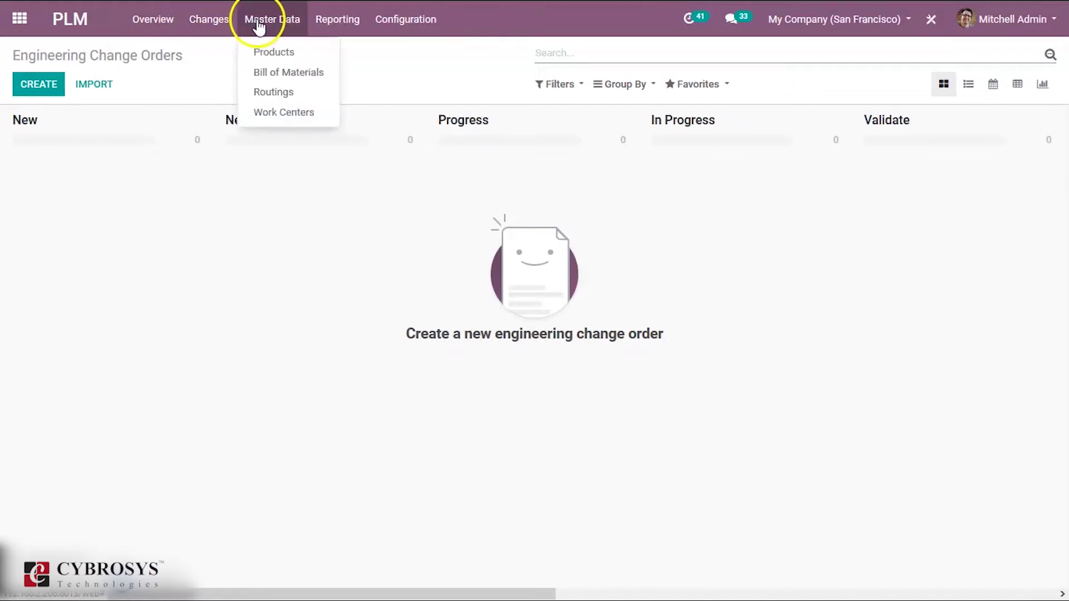
pyautogui.moveTo(326, 27)
pyautogui.moveTo(380, 25)
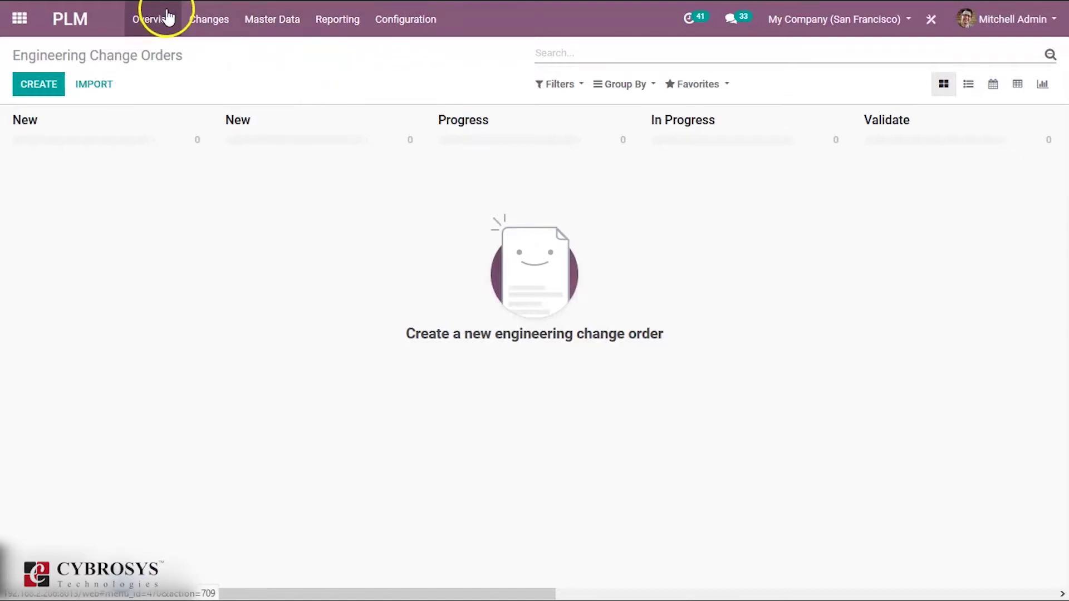
pyautogui.click(167, 17)
# Create and save a new ECO type named "Revision of Table".
pyautogui.moveTo(378, 45)
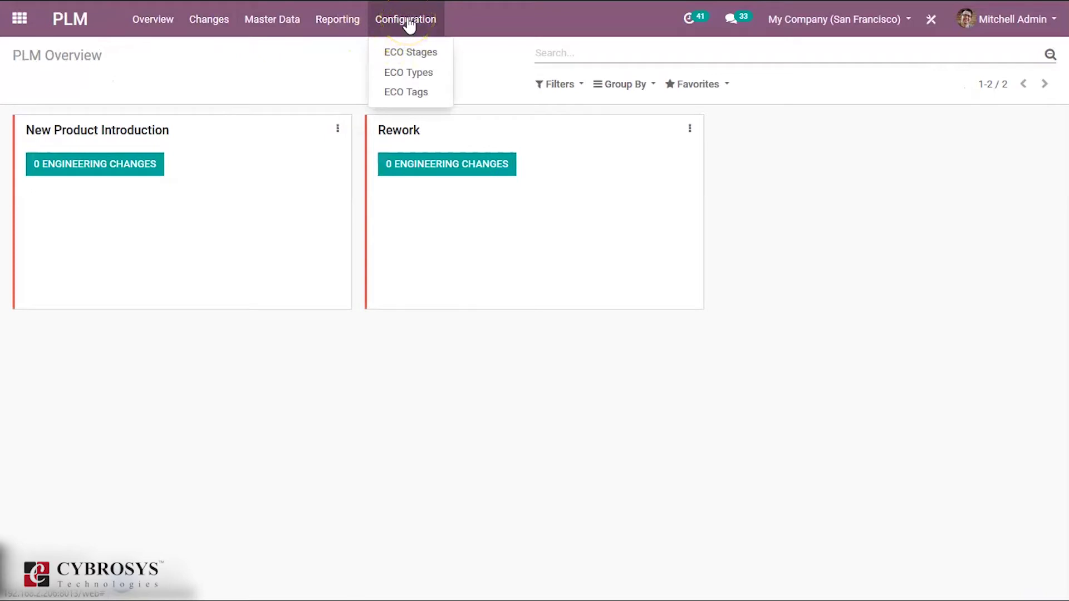
pyautogui.click(409, 73)
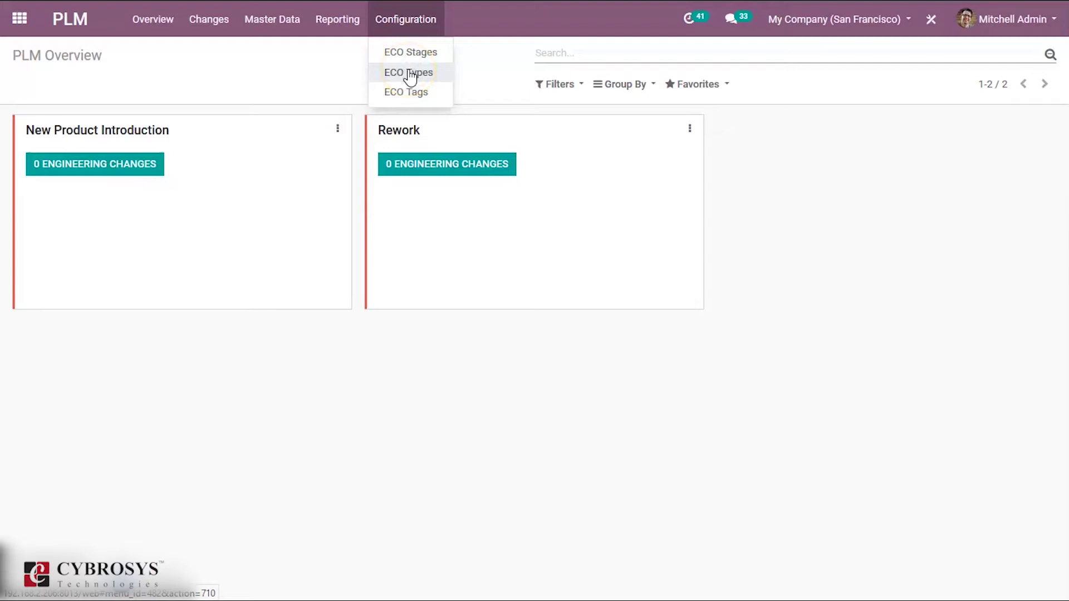
pyautogui.click(409, 74)
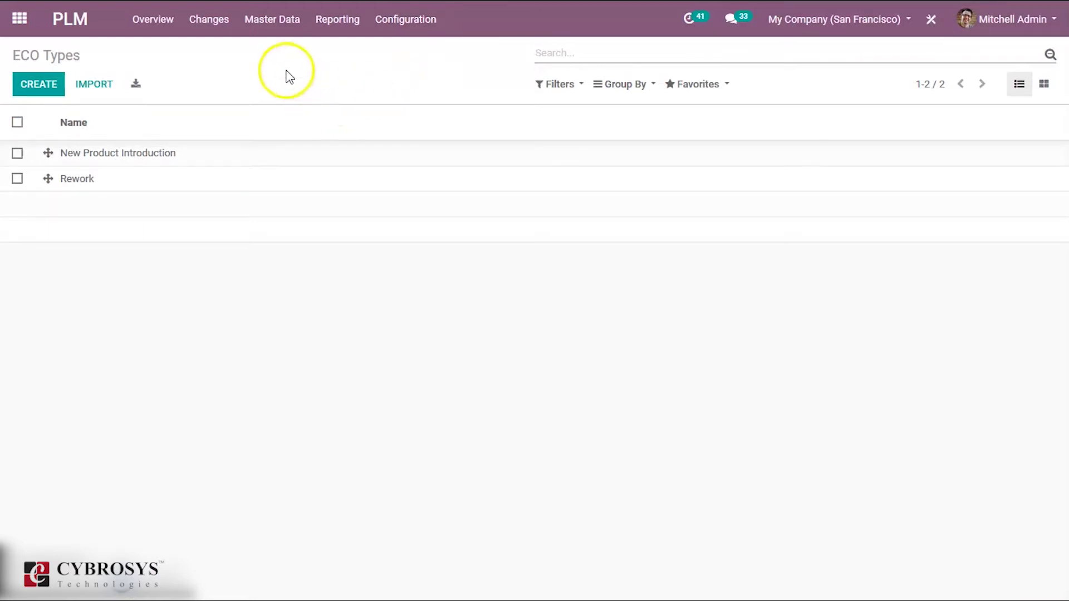
pyautogui.click(47, 88)
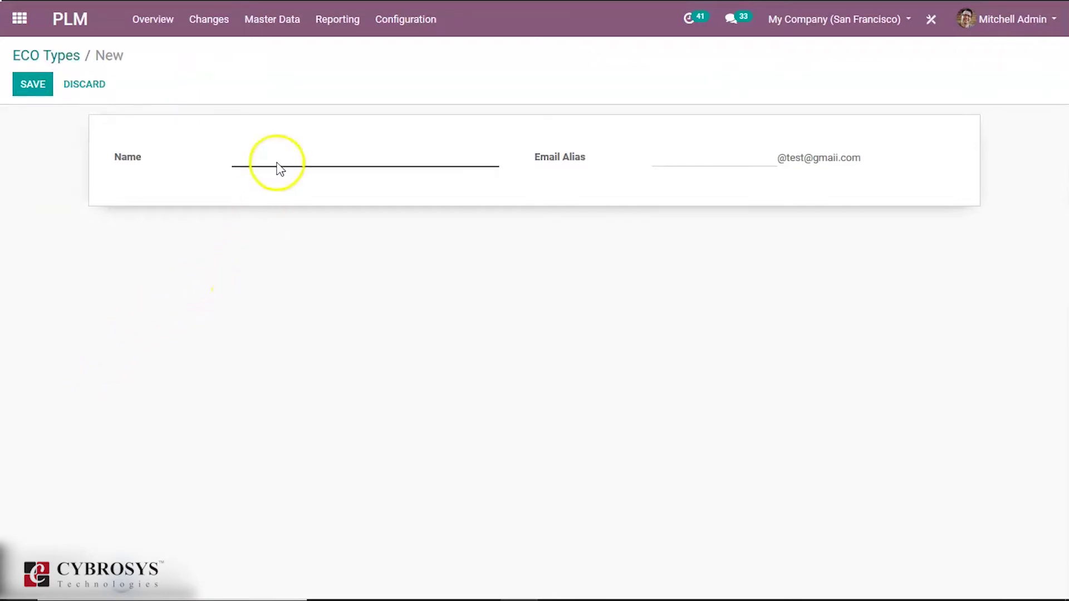
pyautogui.click(284, 156)
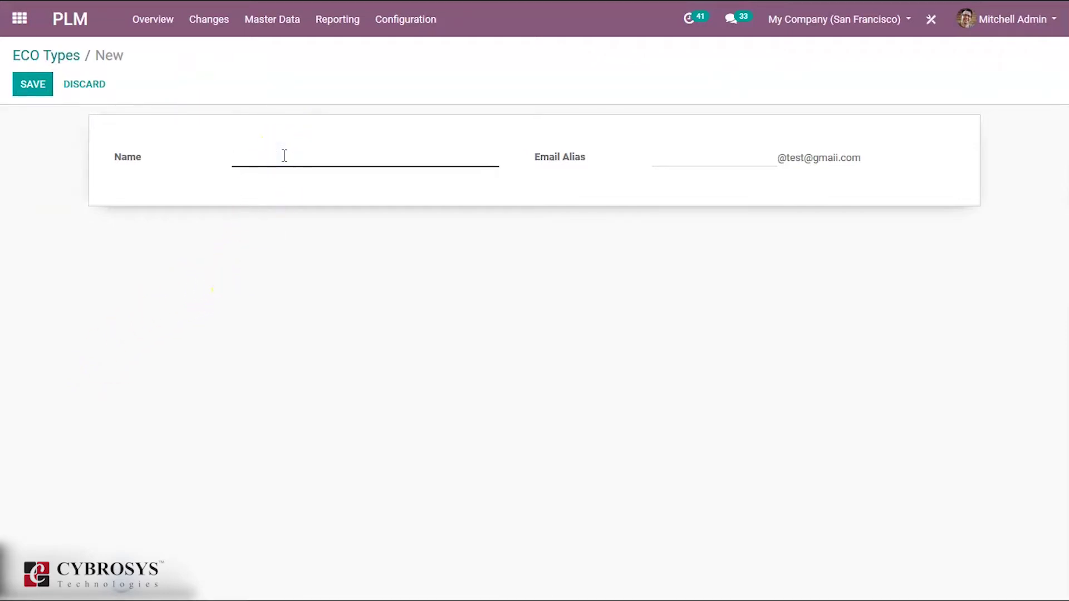
pyautogui.write('Revision of Table')
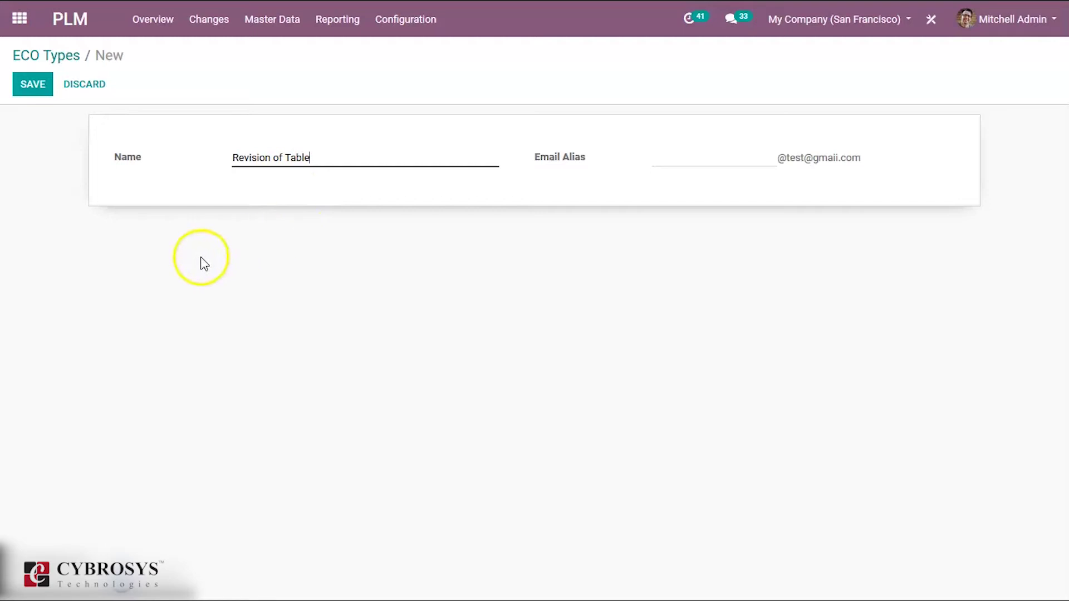
pyautogui.click(38, 102)
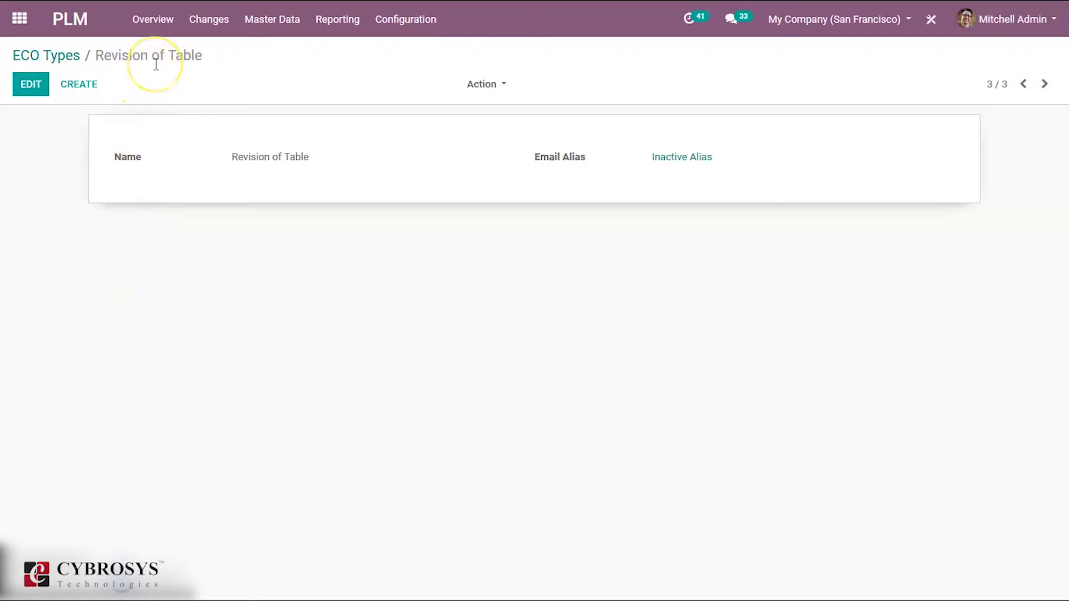
# Open the engineering changes of the Revision of Table type from the overview and add a stage named "new".
pyautogui.click(149, 22)
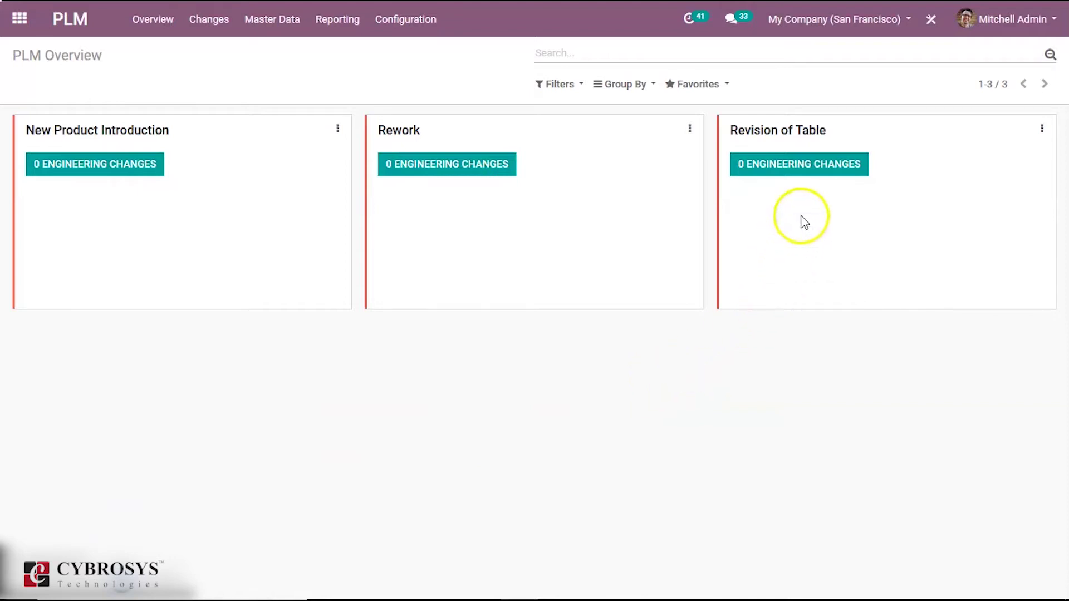
pyautogui.click(799, 167)
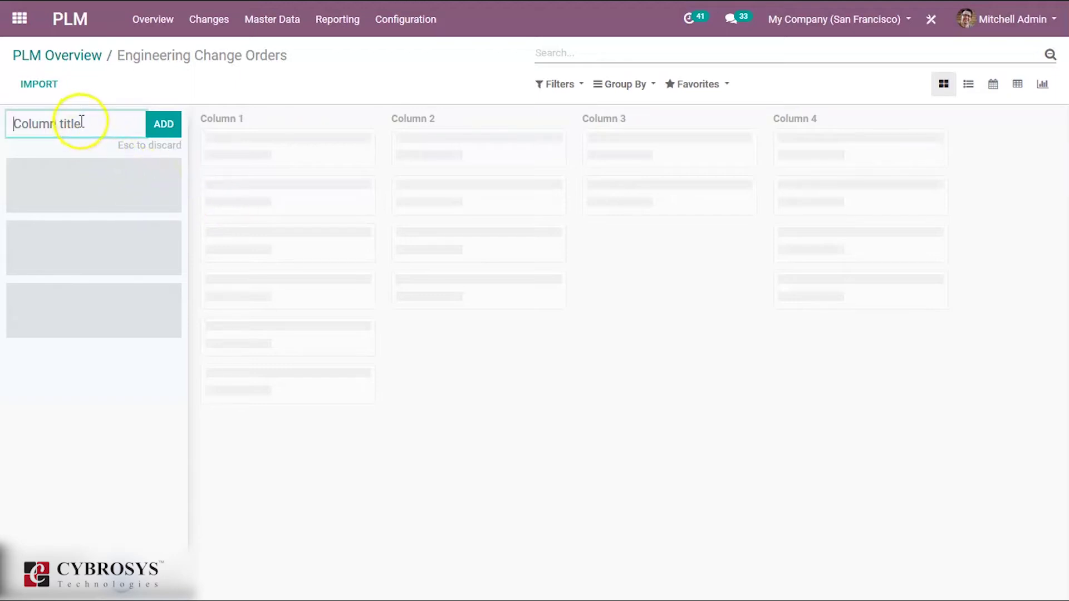
pyautogui.write('new')
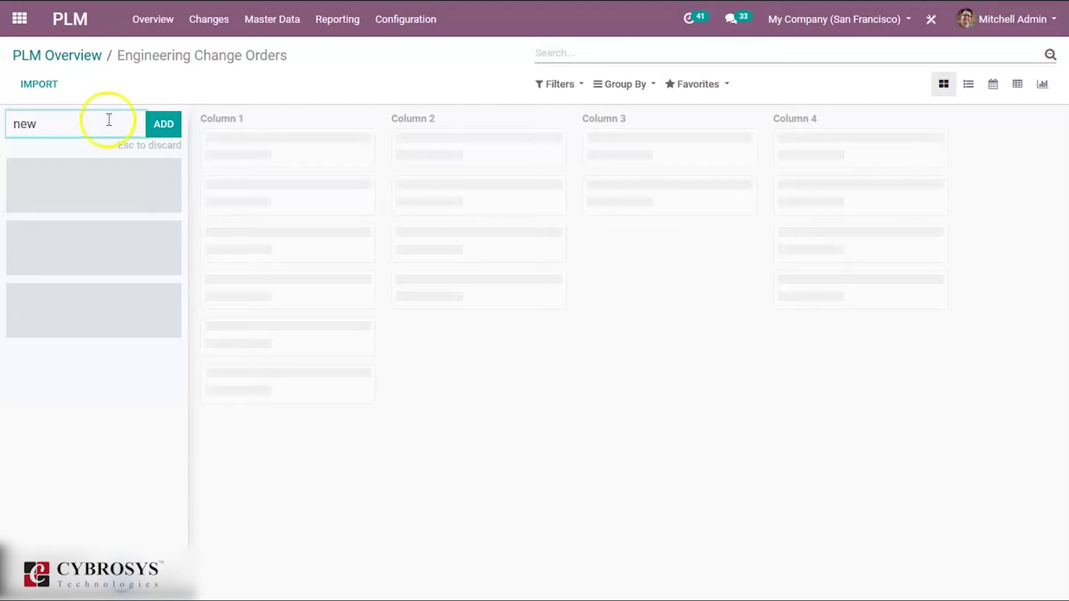
pyautogui.click(160, 124)
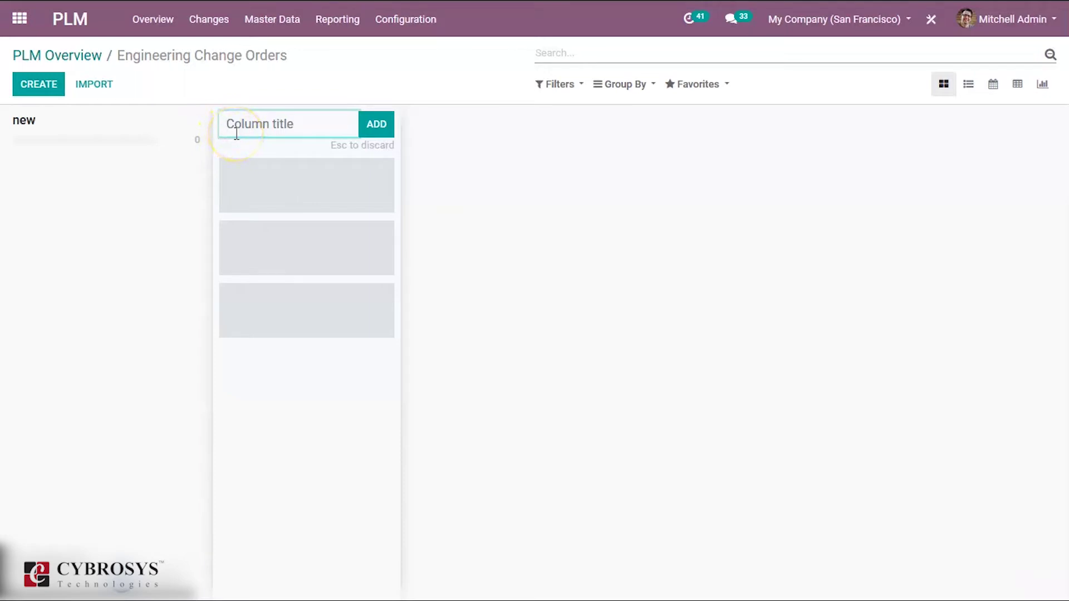
# Add two more stages named "progress" and "validate" to the Revision of Table change orders.
pyautogui.write('progress')
pyautogui.click(327, 133)
pyautogui.click(373, 127)
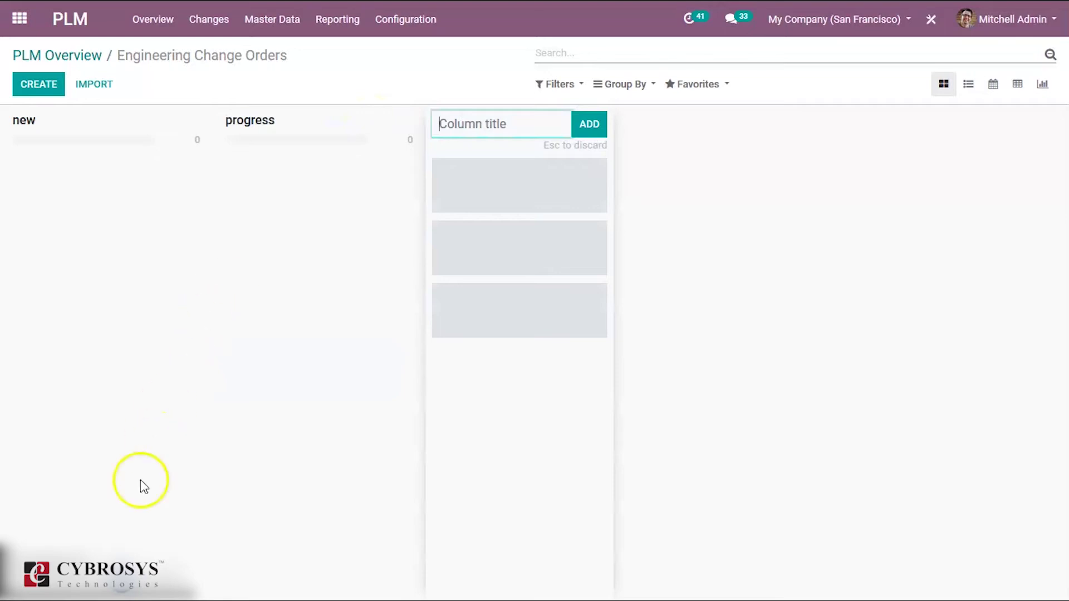
pyautogui.click(333, 376)
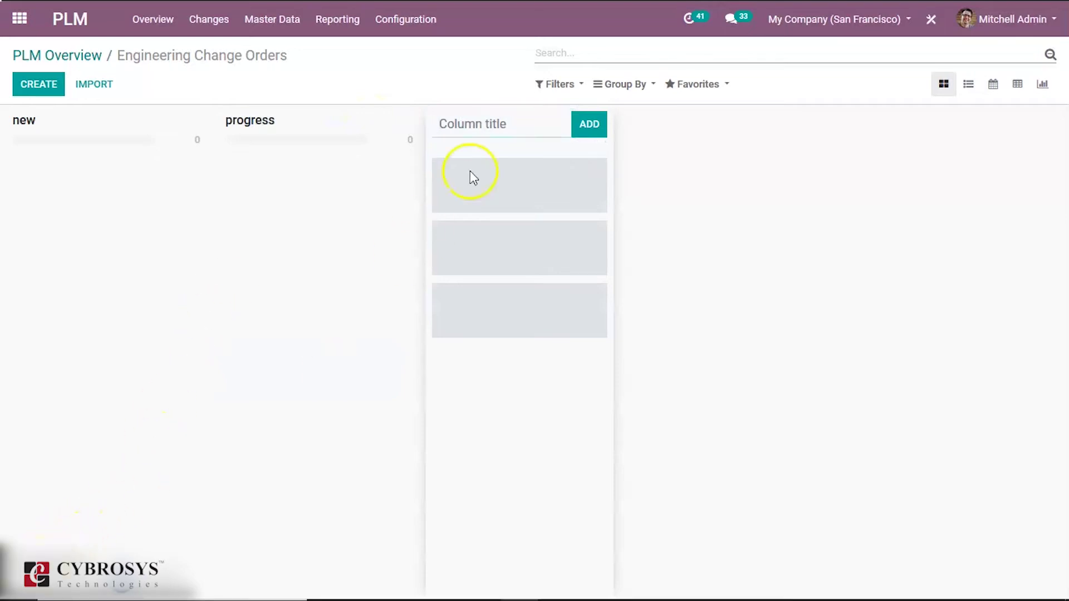
pyautogui.click(498, 128)
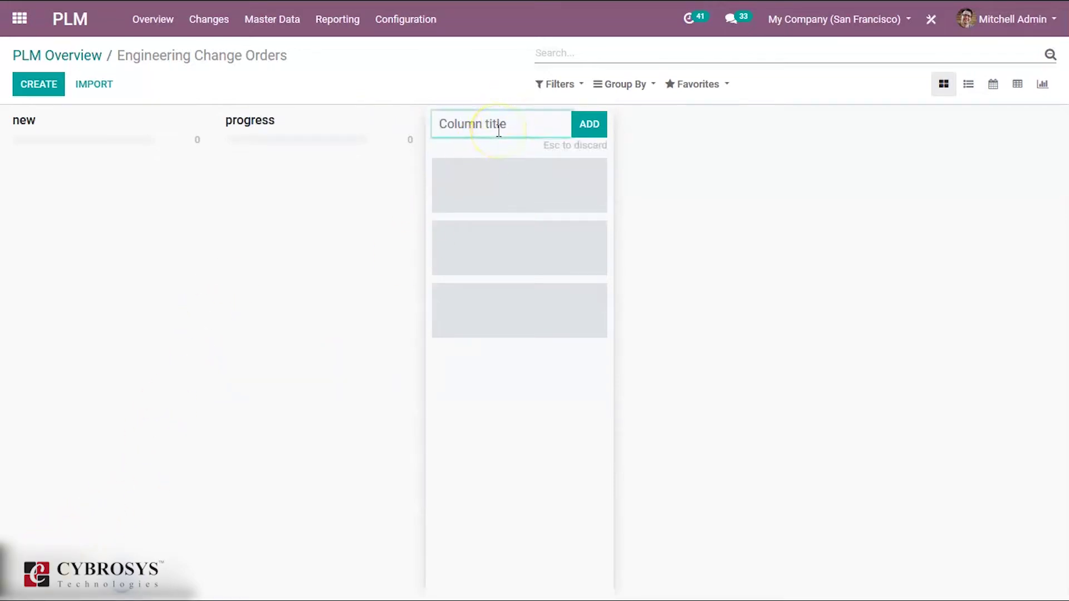
pyautogui.write('validate')
pyautogui.click(567, 124)
pyautogui.click(589, 124)
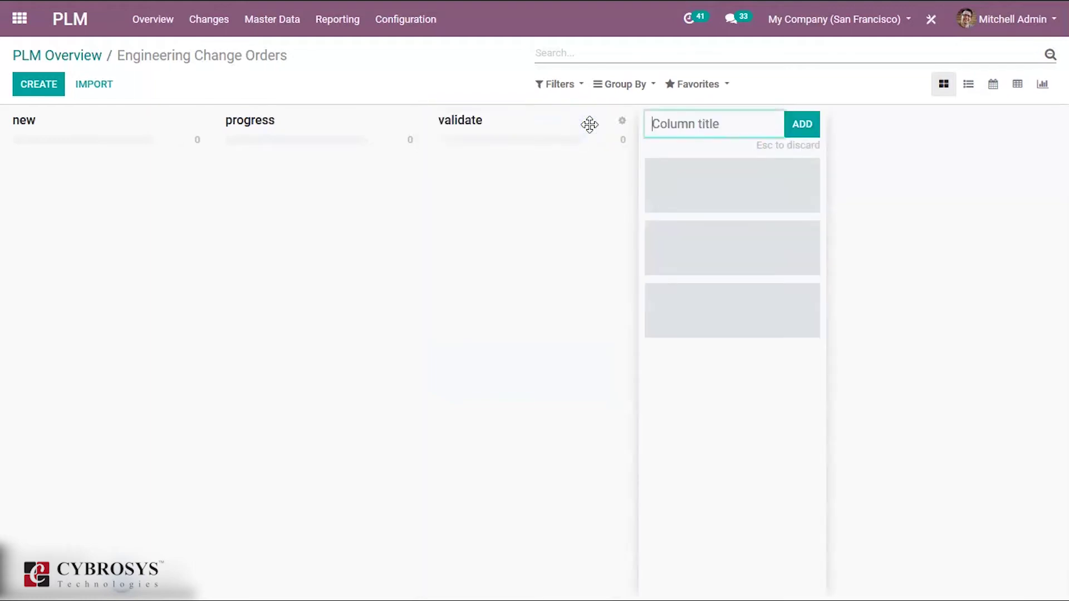
pyautogui.click(612, 132)
pyautogui.click(268, 465)
# Add the stages "effective" and "rejected" after the validate stage.
pyautogui.click(707, 128)
pyautogui.click(707, 127)
pyautogui.write('effective')
pyautogui.click(802, 127)
pyautogui.click(844, 131)
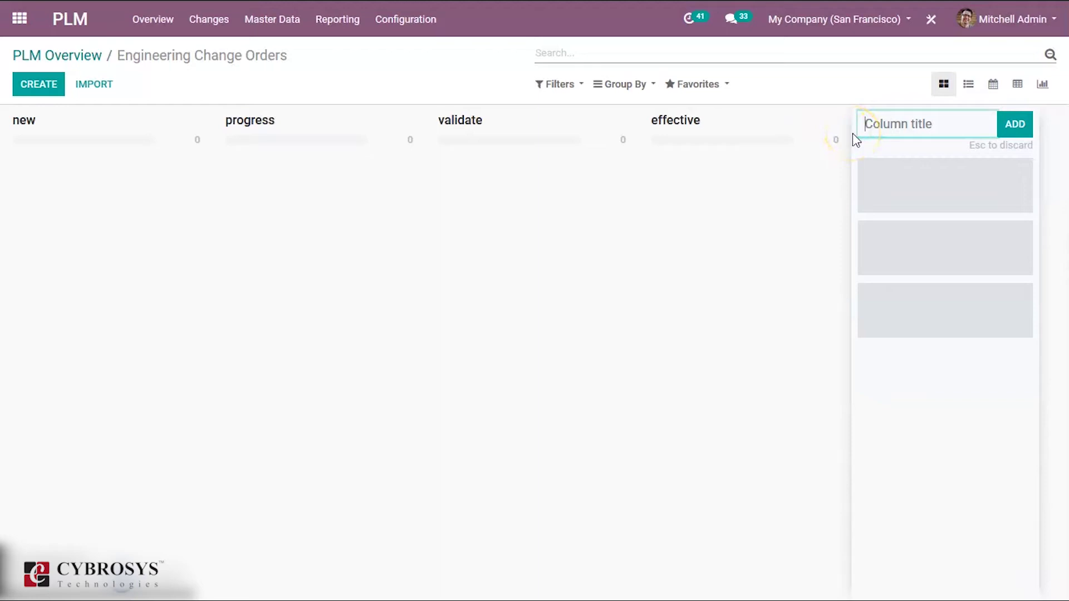
pyautogui.write('rejected')
pyautogui.click(927, 146)
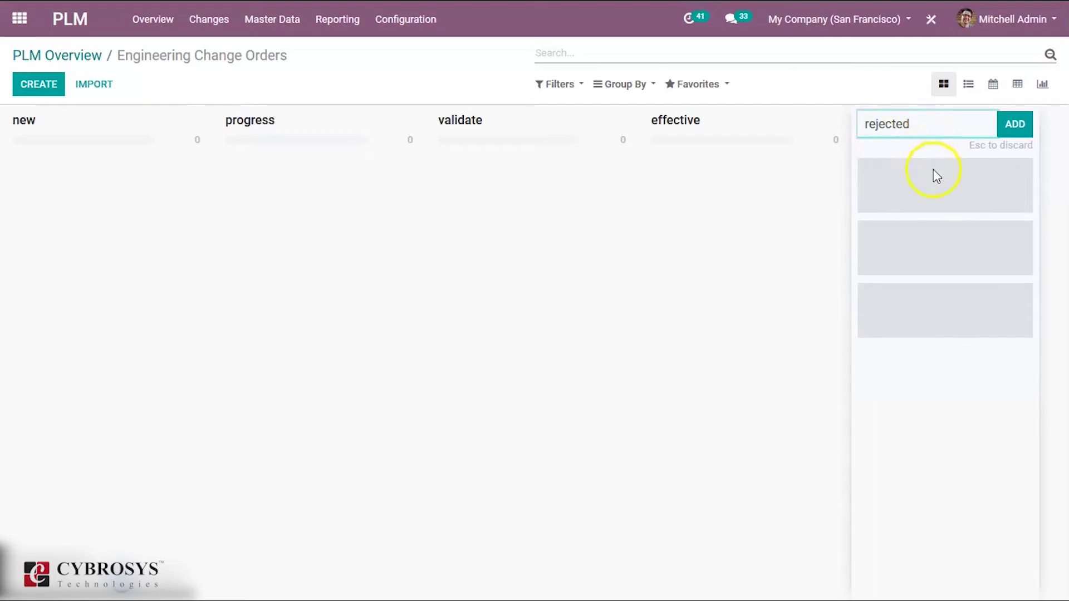
pyautogui.click(1011, 135)
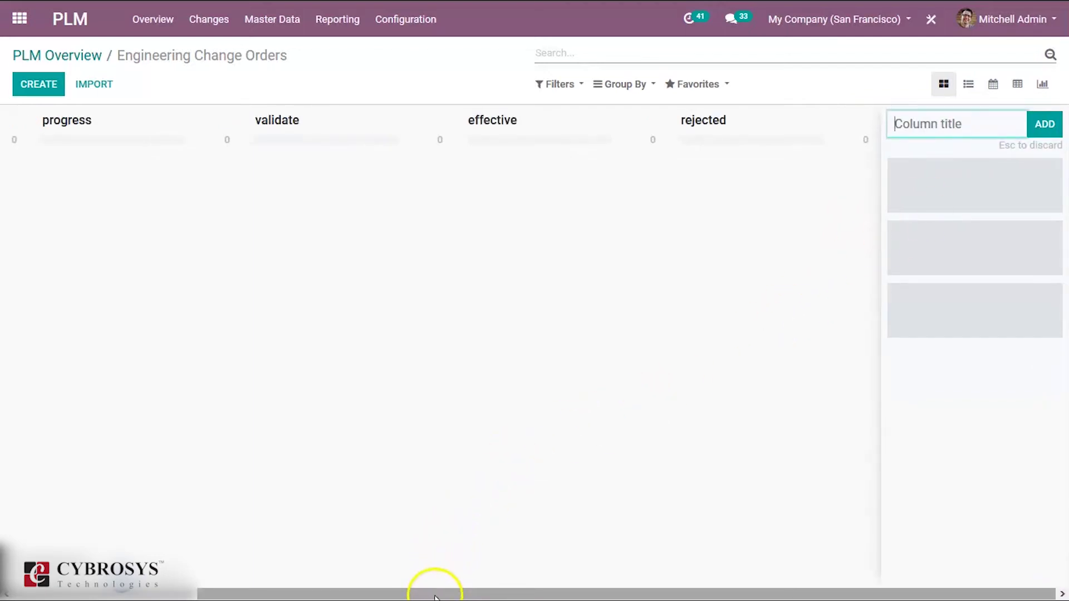
pyautogui.moveTo(435, 597); pyautogui.dragTo(323, 597)
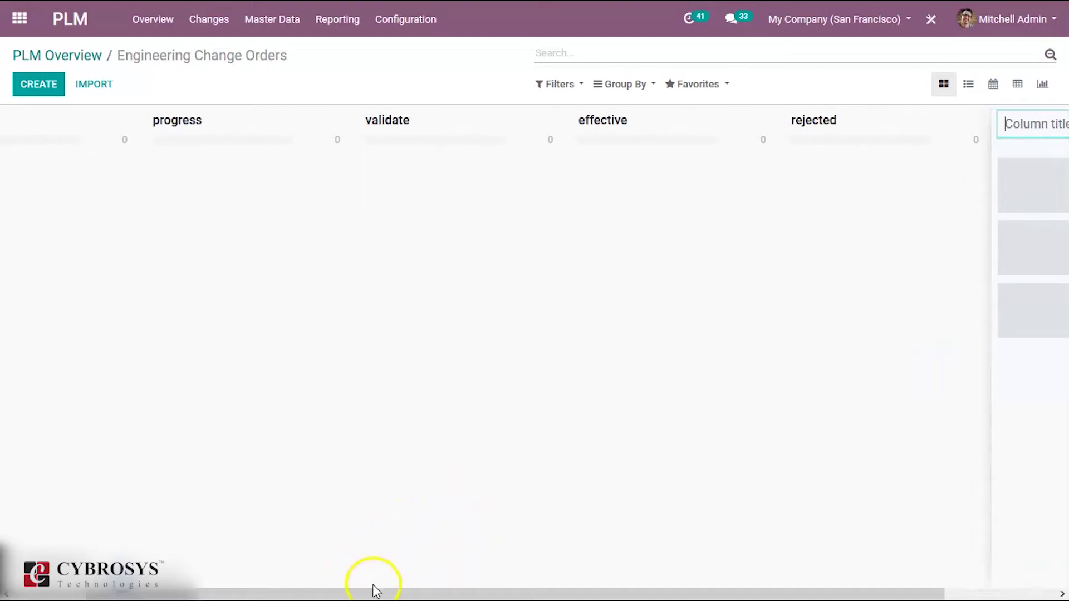
pyautogui.moveTo(370, 595); pyautogui.dragTo(283, 597)
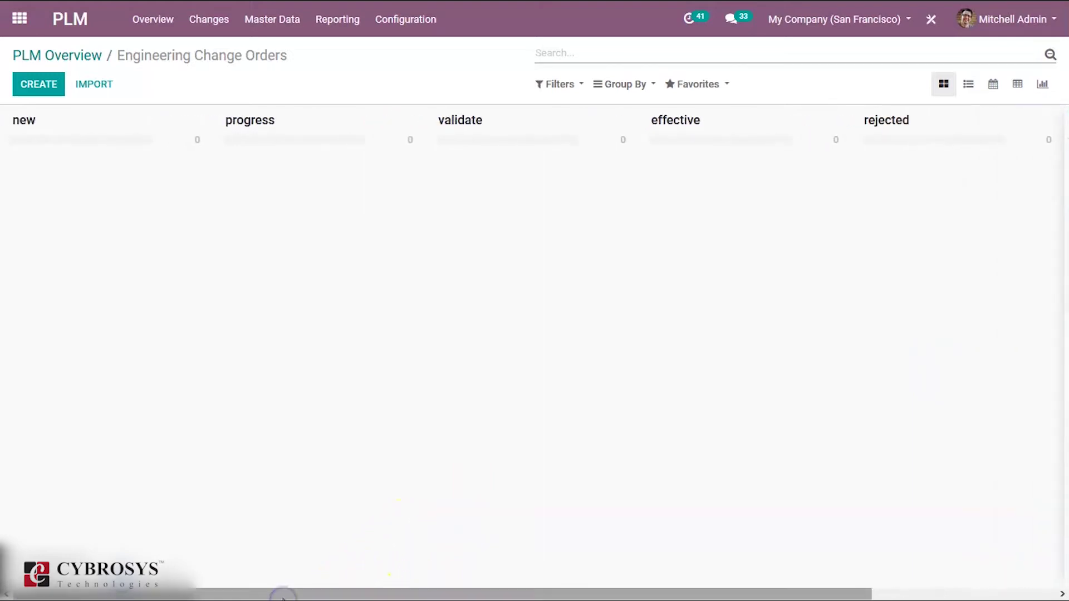
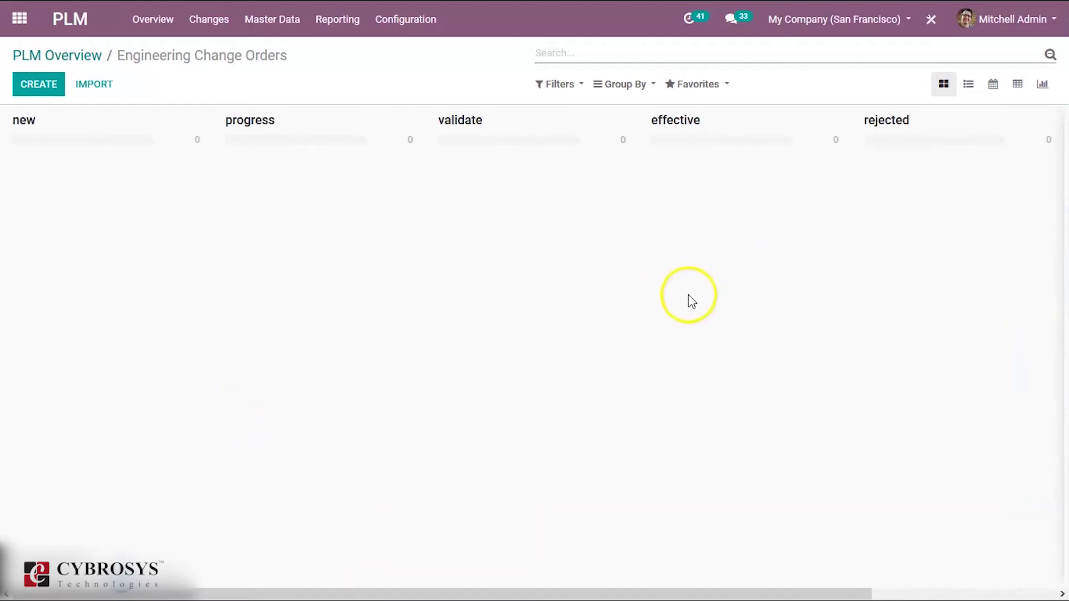
# Examine the settings options offered for the "new" stage.
pyautogui.doubleClick(191, 124)
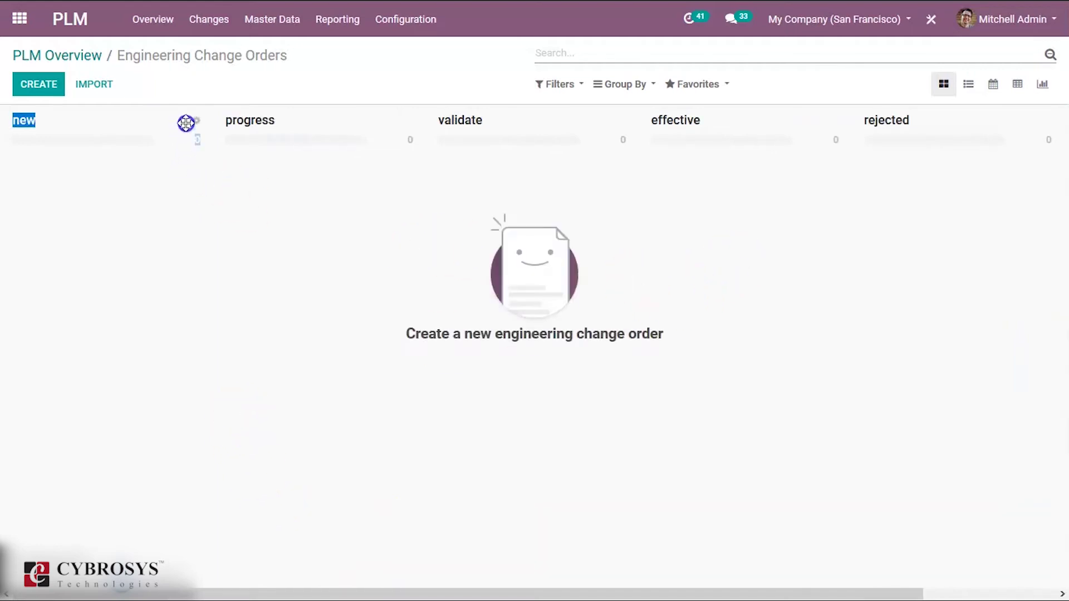
pyautogui.click(196, 124)
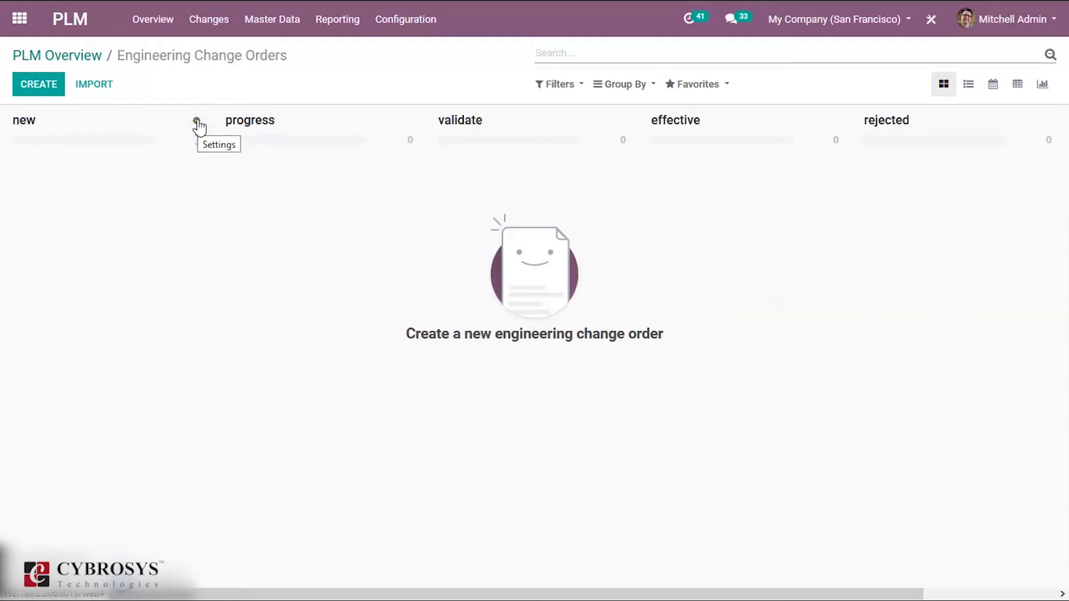
pyautogui.click(196, 121)
pyautogui.click(213, 145)
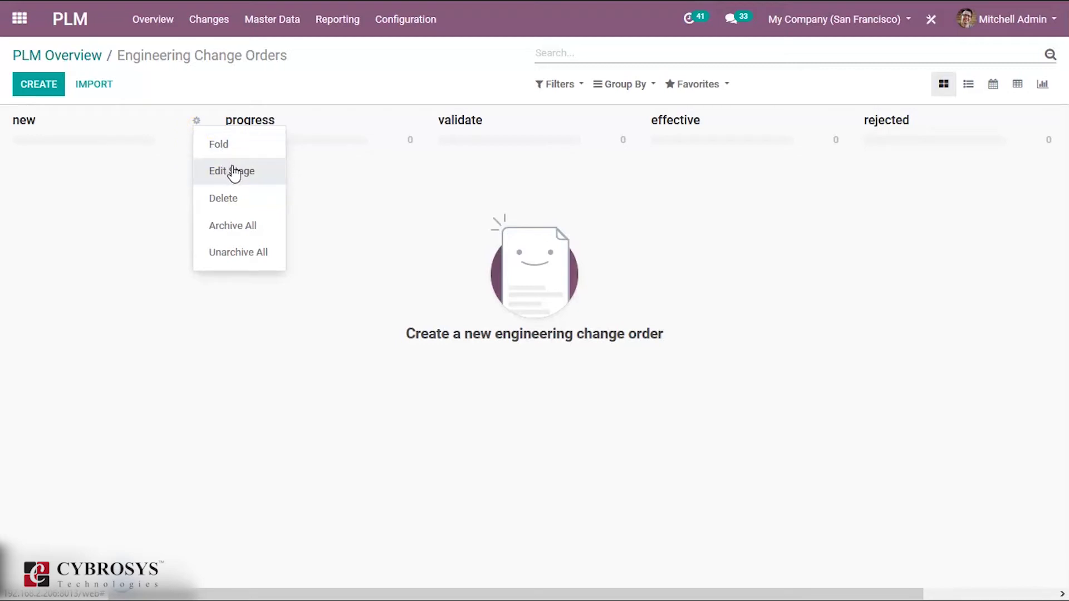
pyautogui.click(239, 202)
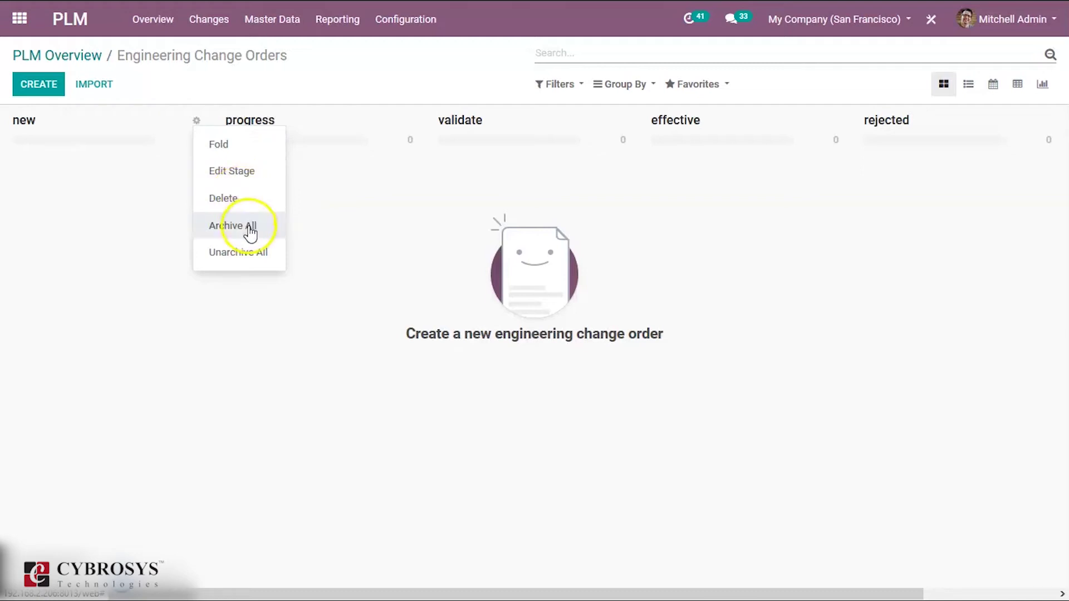
pyautogui.click(255, 256)
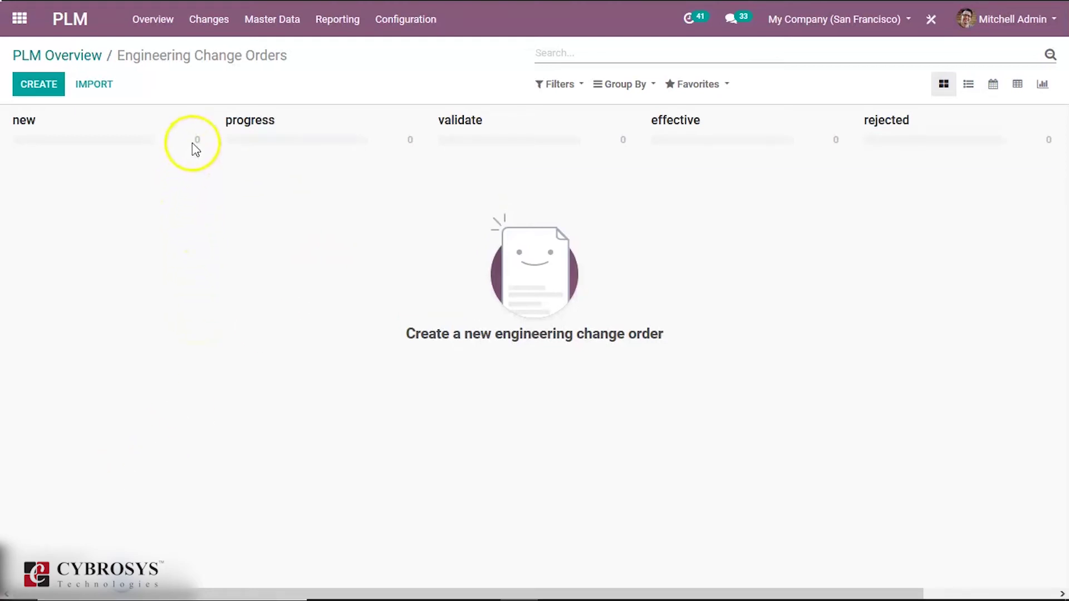
# Add an "acknowledge demand" approval for the admin user to the "new" stage, with approval type Comments only, and save the stage.
pyautogui.click(195, 120)
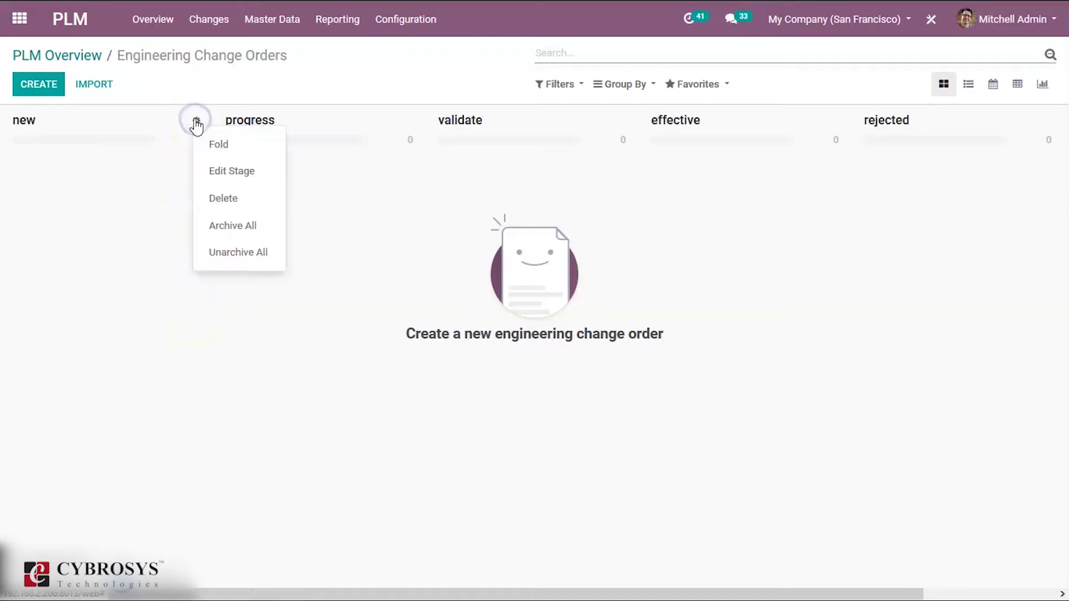
pyautogui.click(217, 172)
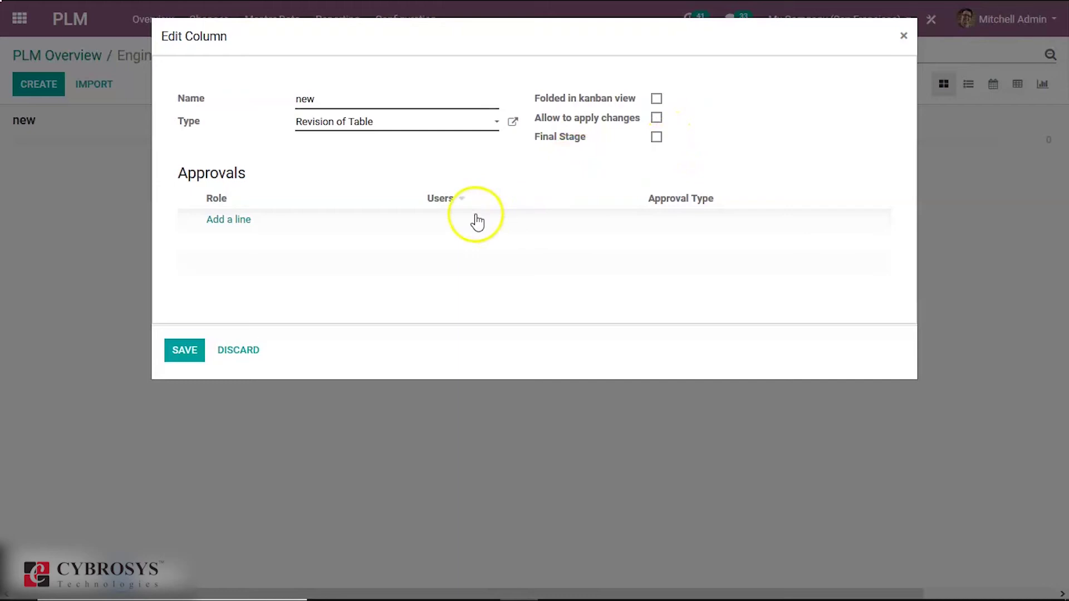
pyautogui.click(231, 222)
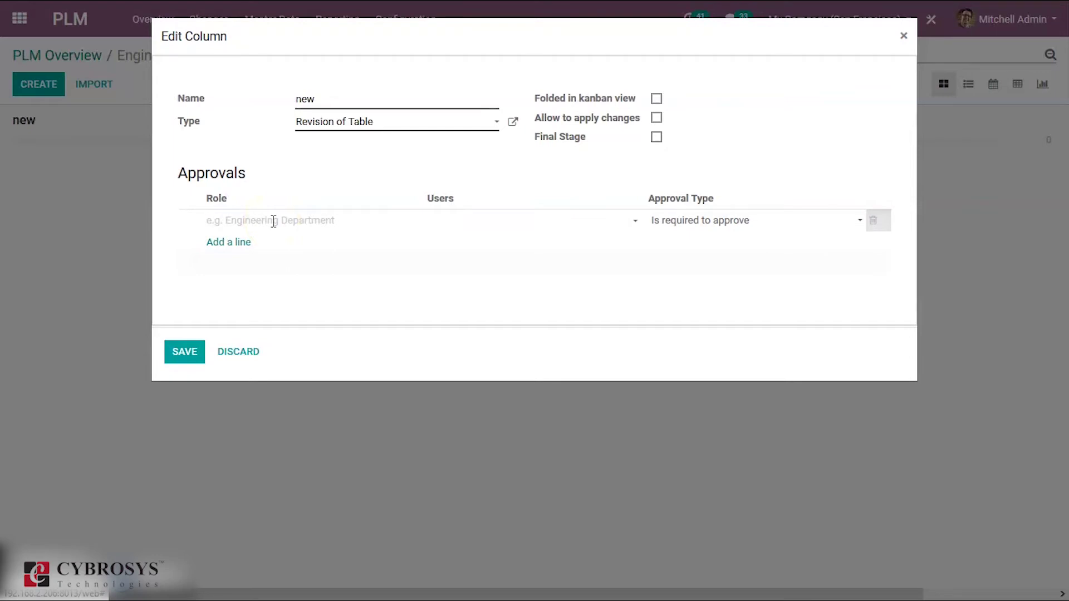
pyautogui.write('acknowledge demand')
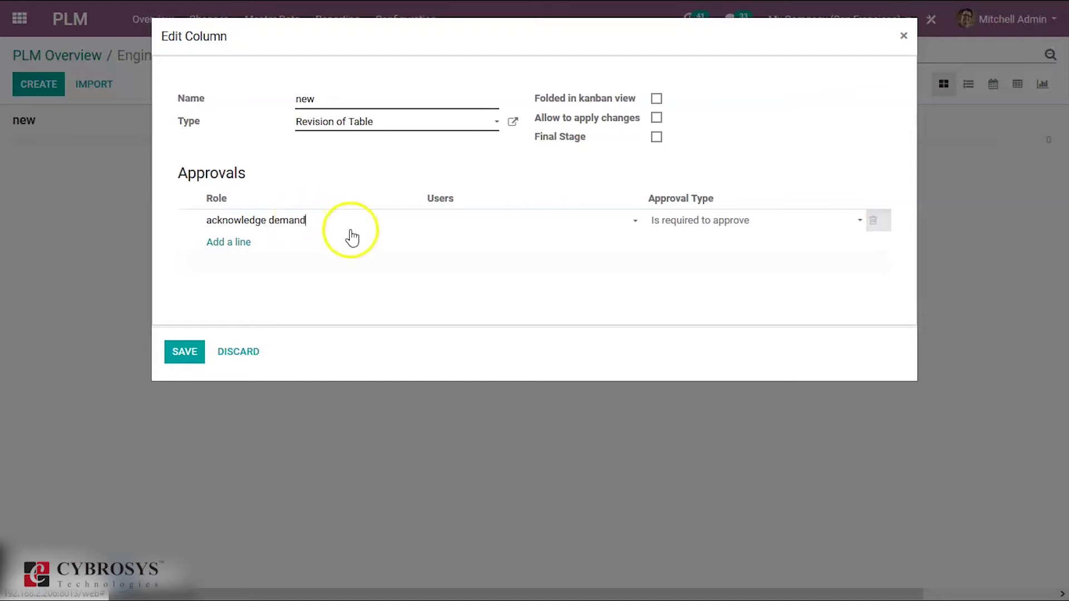
pyautogui.click(469, 219)
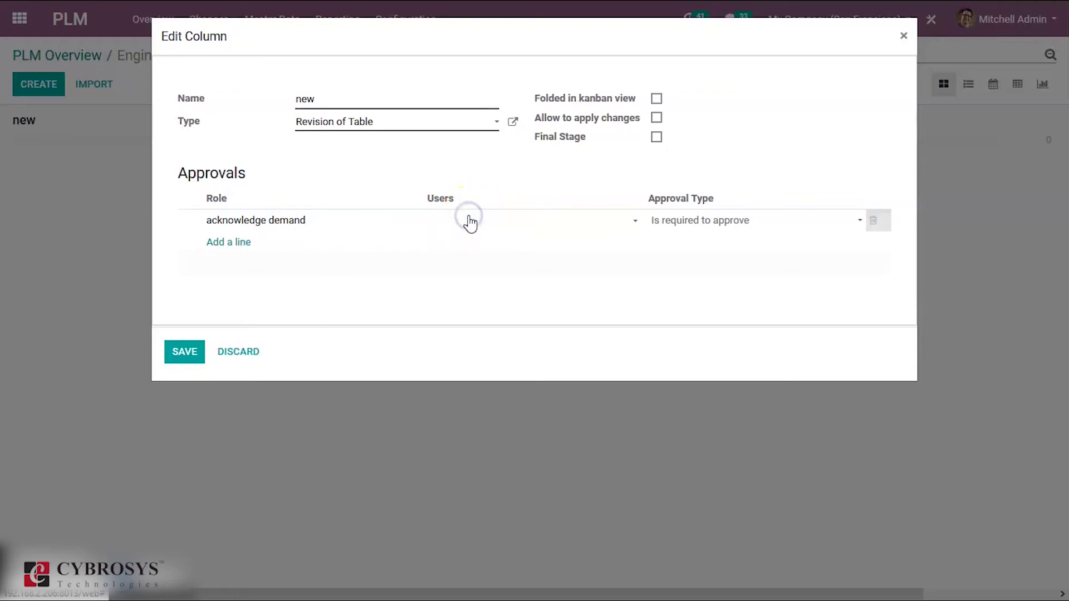
pyautogui.click(633, 222)
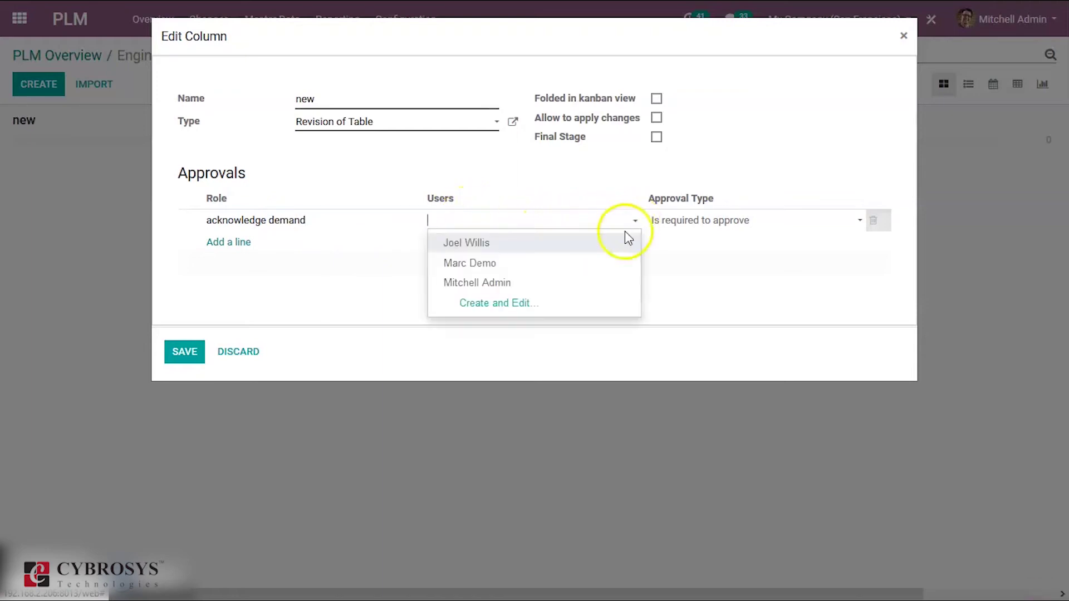
pyautogui.click(593, 283)
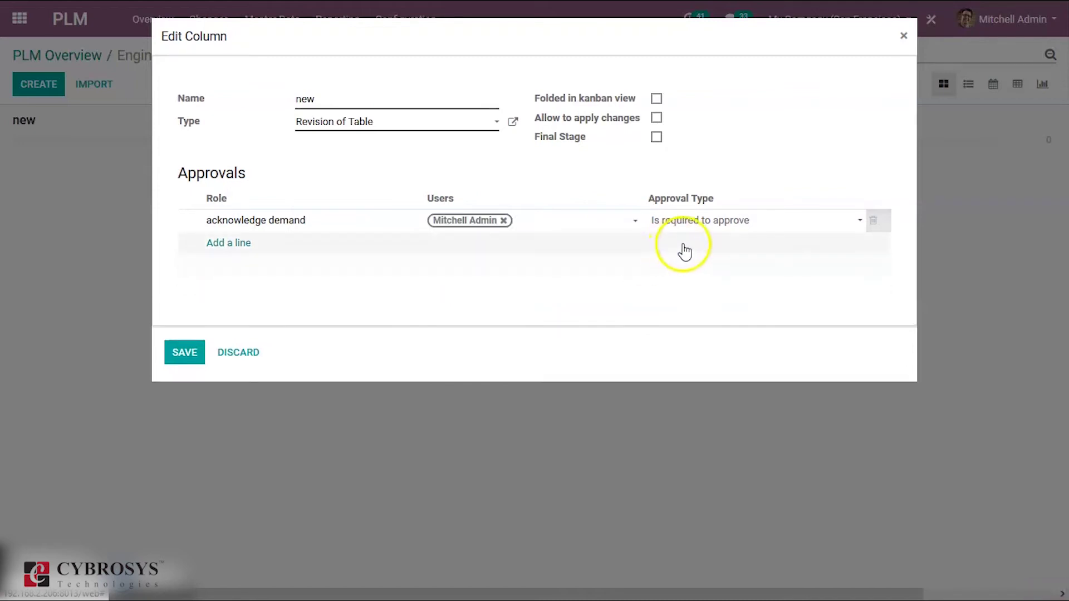
pyautogui.click(835, 225)
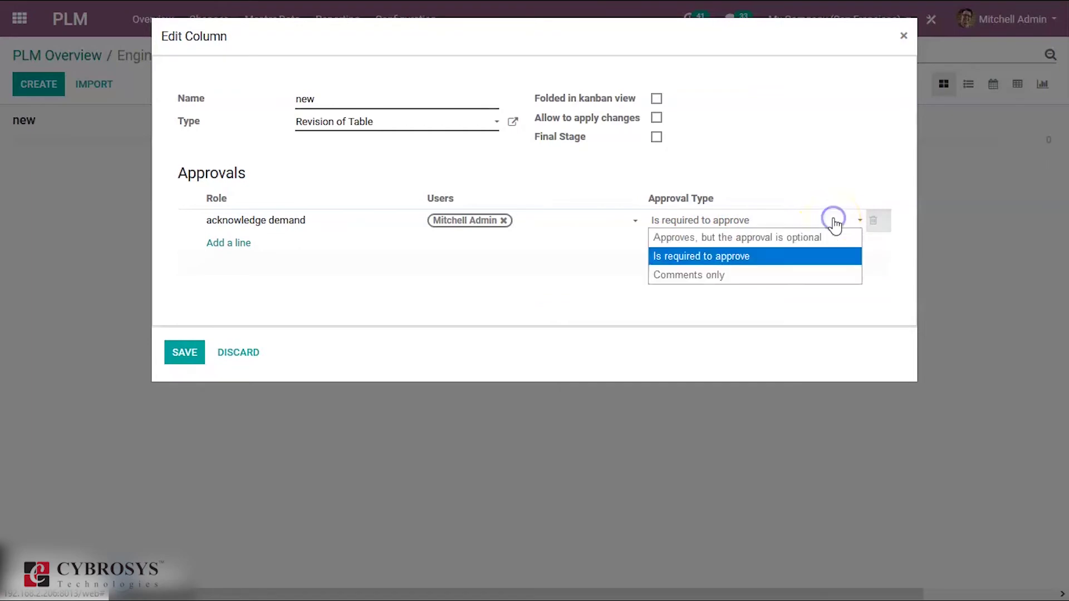
pyautogui.click(800, 273)
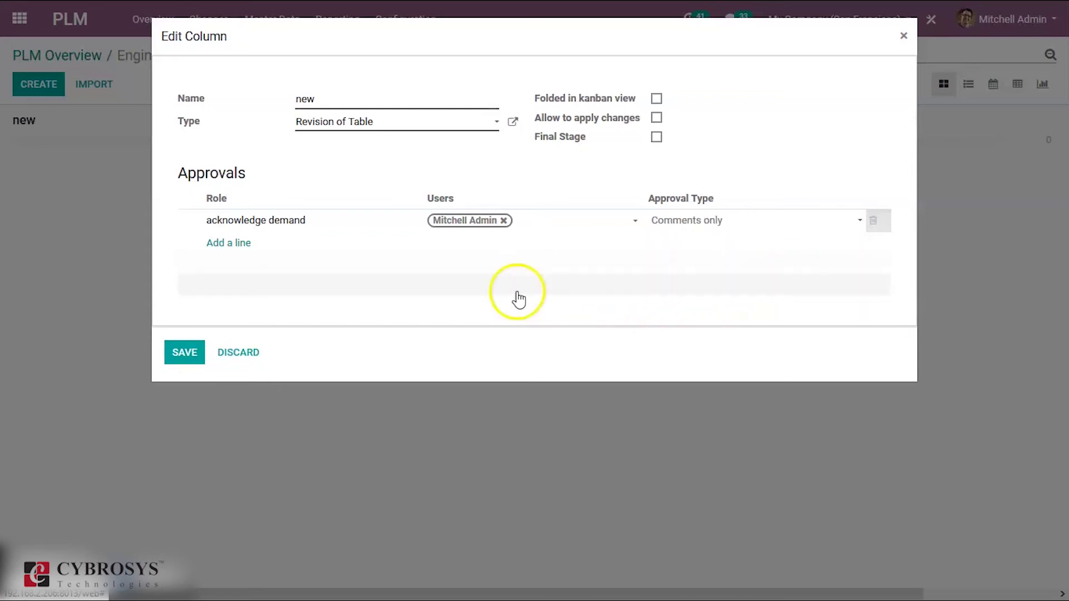
pyautogui.click(185, 362)
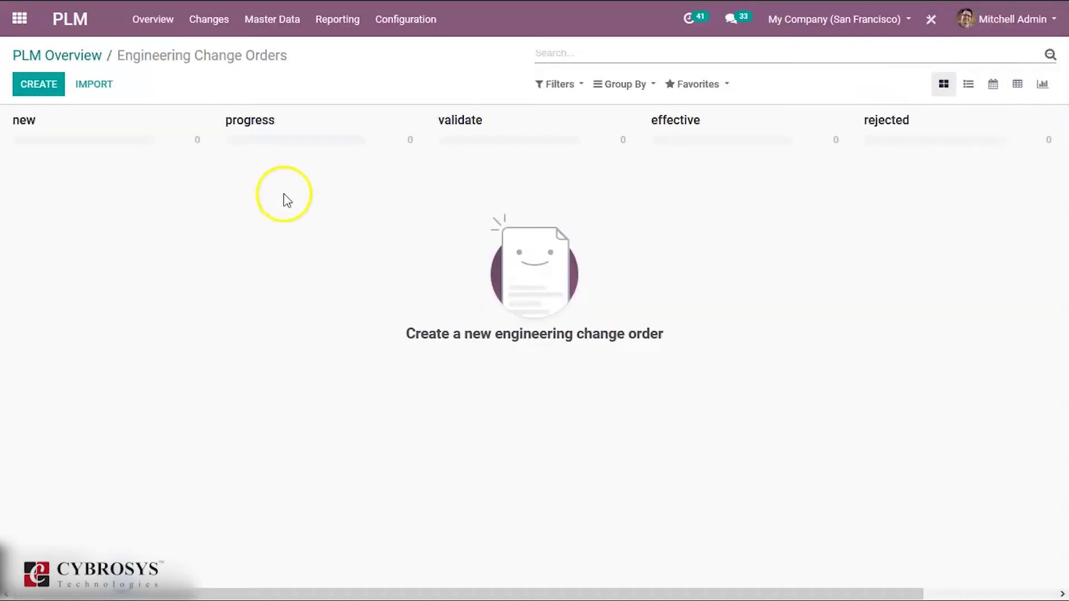
# Add an approval with role "approval" for the admin user to the "progress" stage, keeping it required, and save the stage.
pyautogui.click(409, 123)
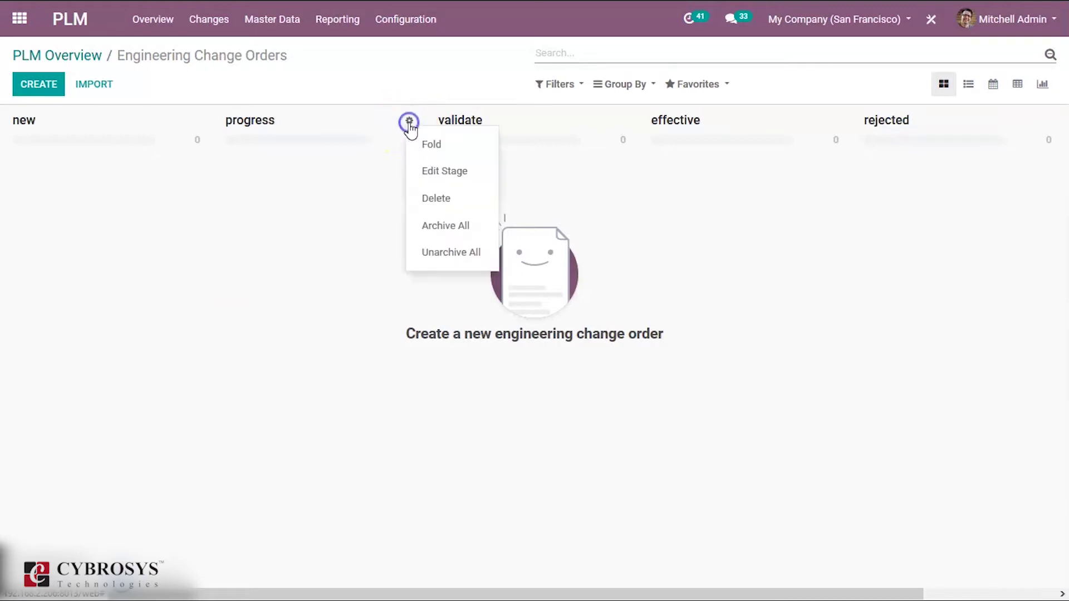
pyautogui.click(432, 173)
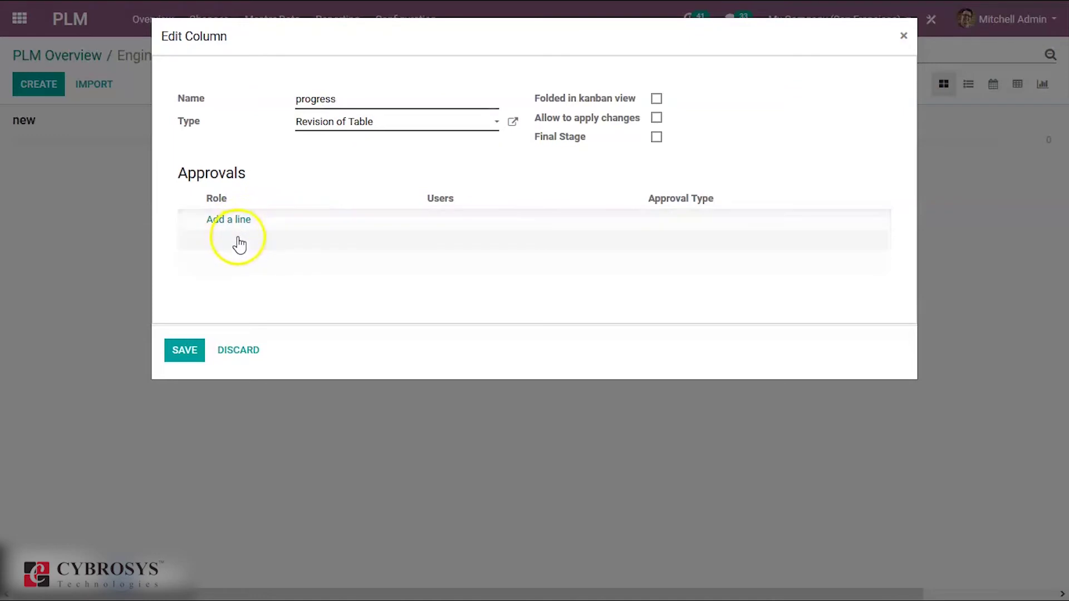
pyautogui.click(228, 220)
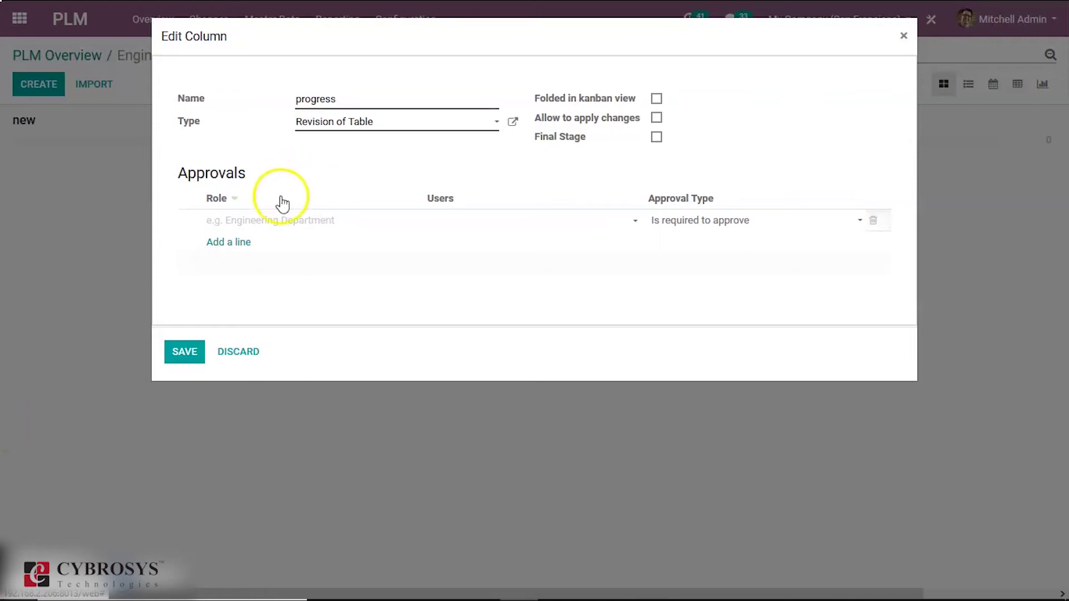
pyautogui.click(268, 216)
pyautogui.write('approval')
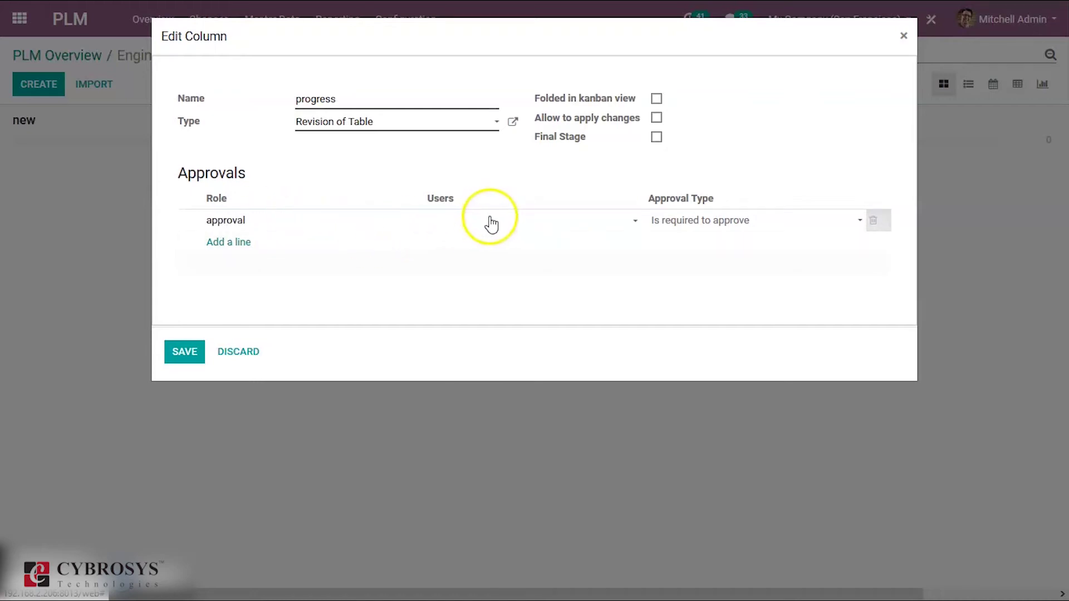
pyautogui.click(494, 219)
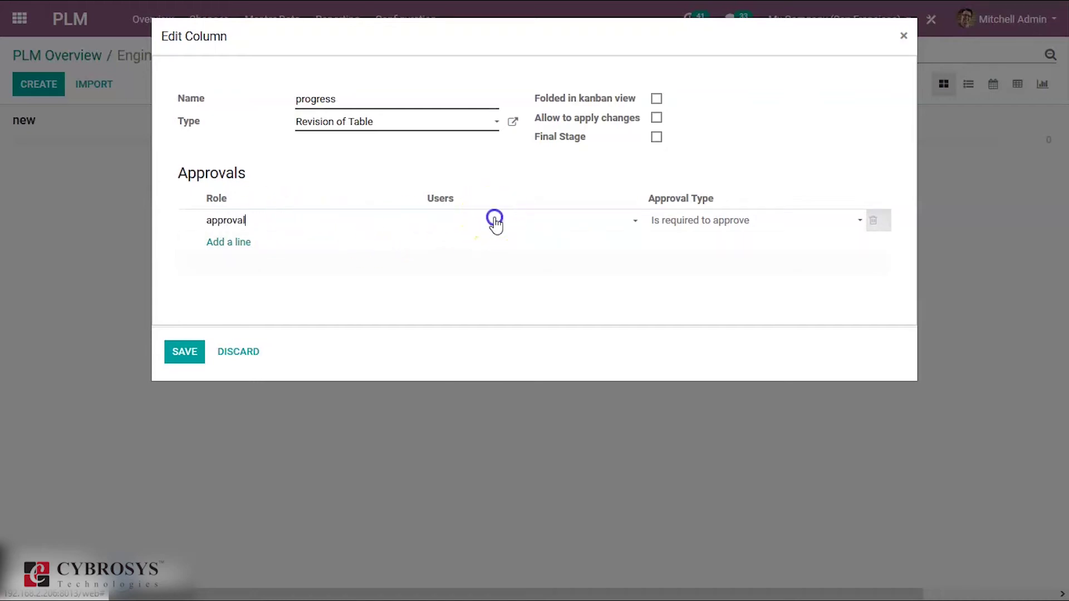
pyautogui.click(635, 223)
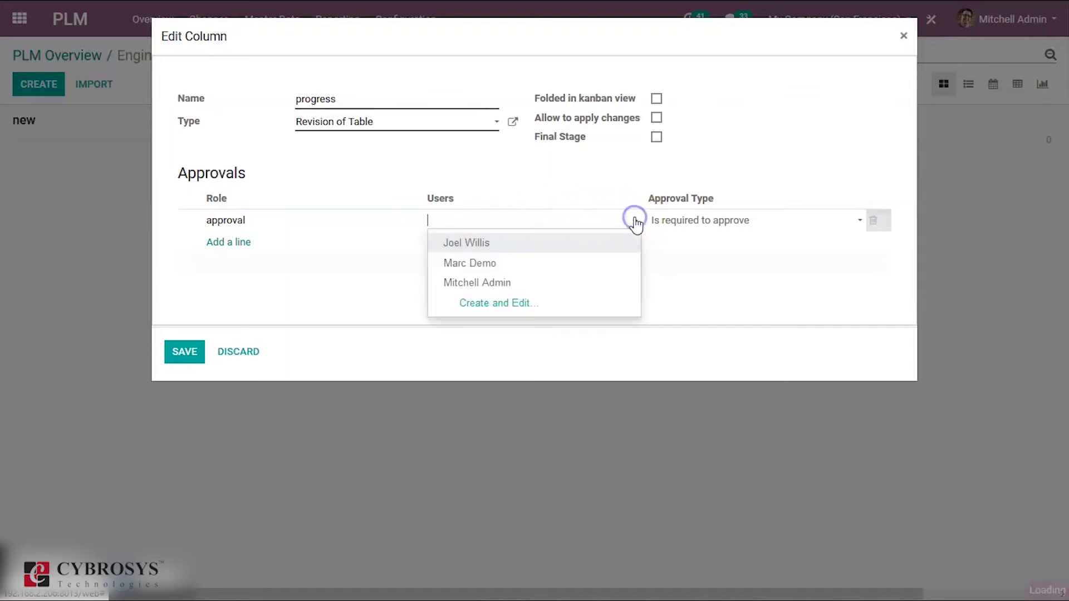
pyautogui.click(600, 287)
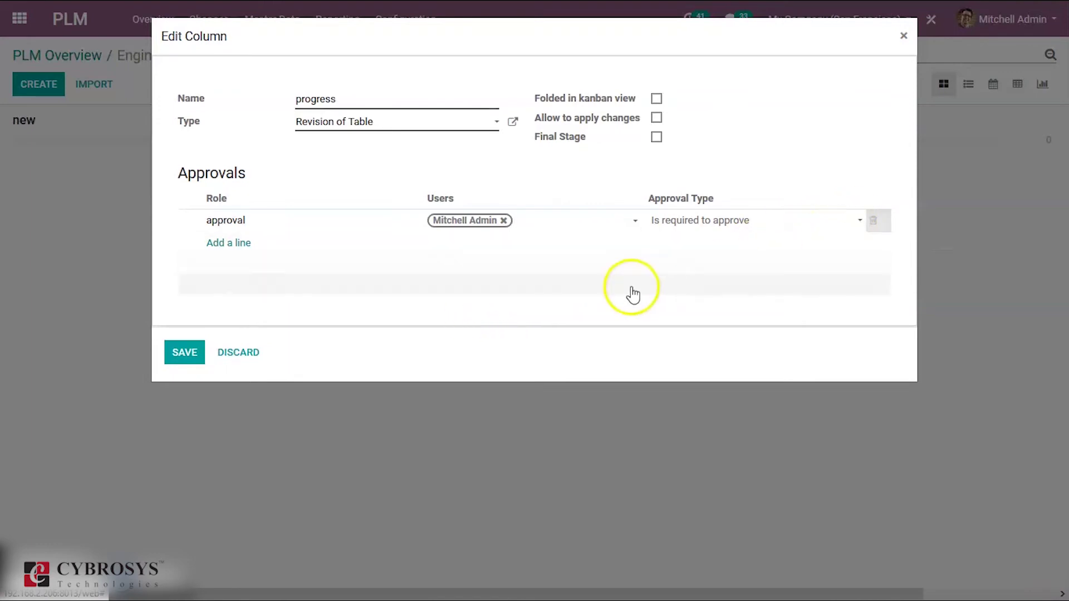
pyautogui.click(189, 352)
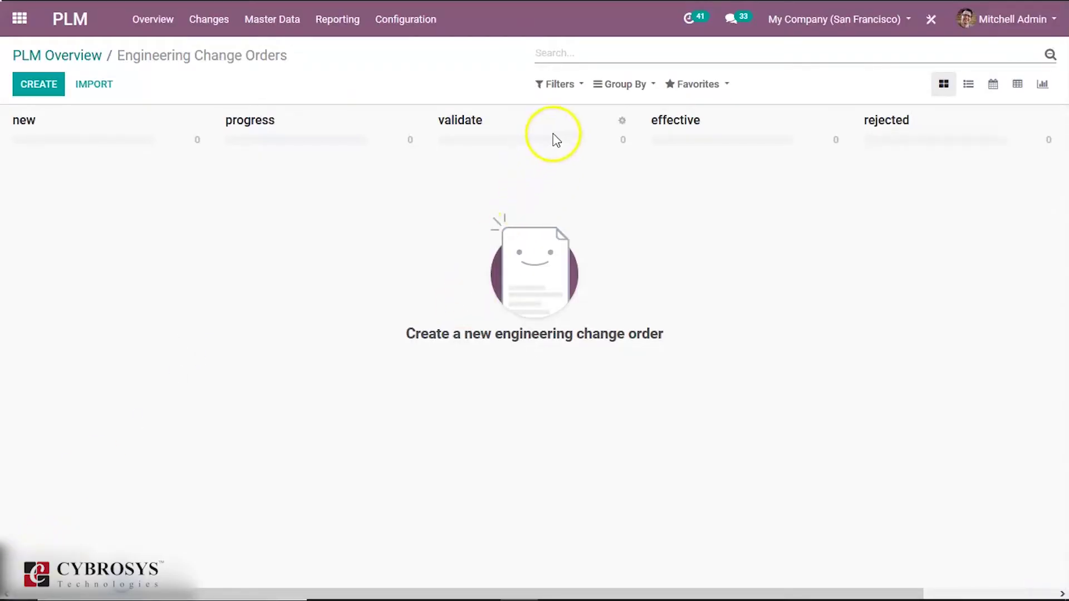
# Allow applying changes in the "validate" stage and add a required "final approval" role for the admin user, saving the stage.
pyautogui.click(621, 121)
pyautogui.click(642, 171)
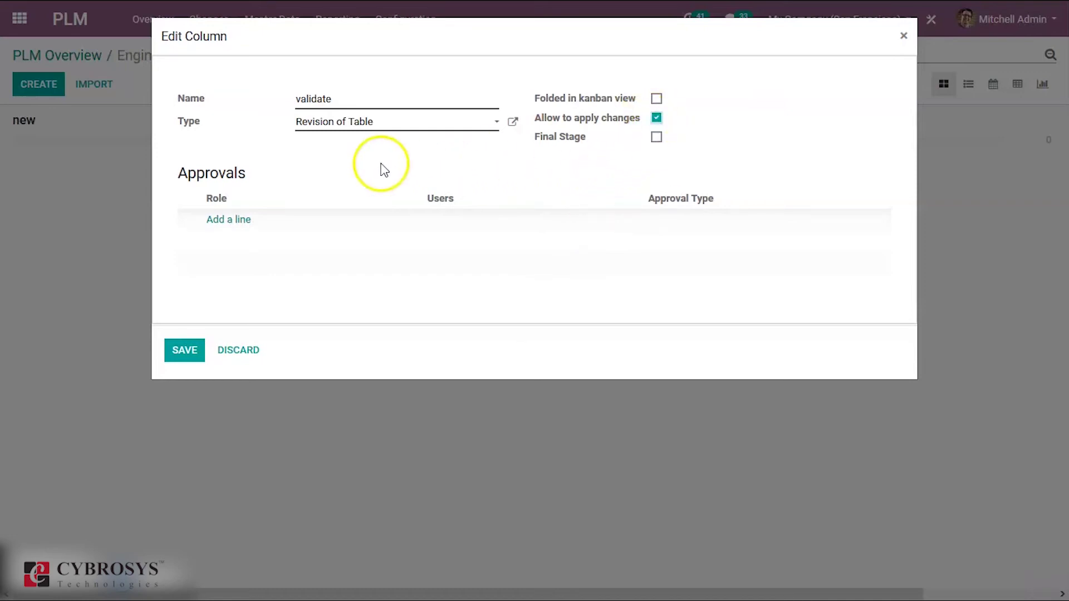
pyautogui.click(236, 221)
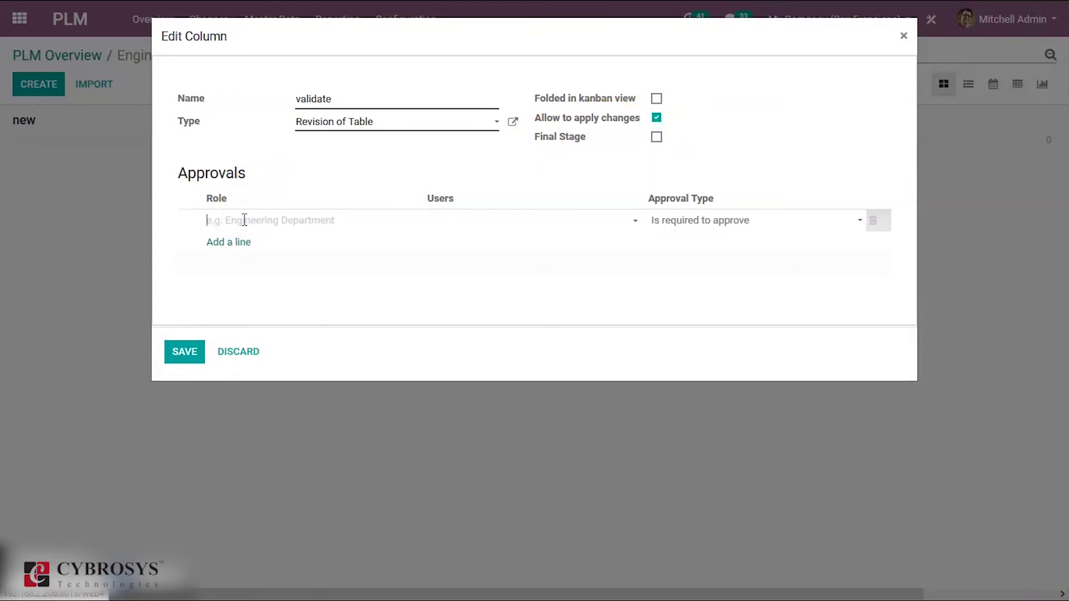
pyautogui.click(244, 220)
pyautogui.write('final approval')
pyautogui.click(635, 227)
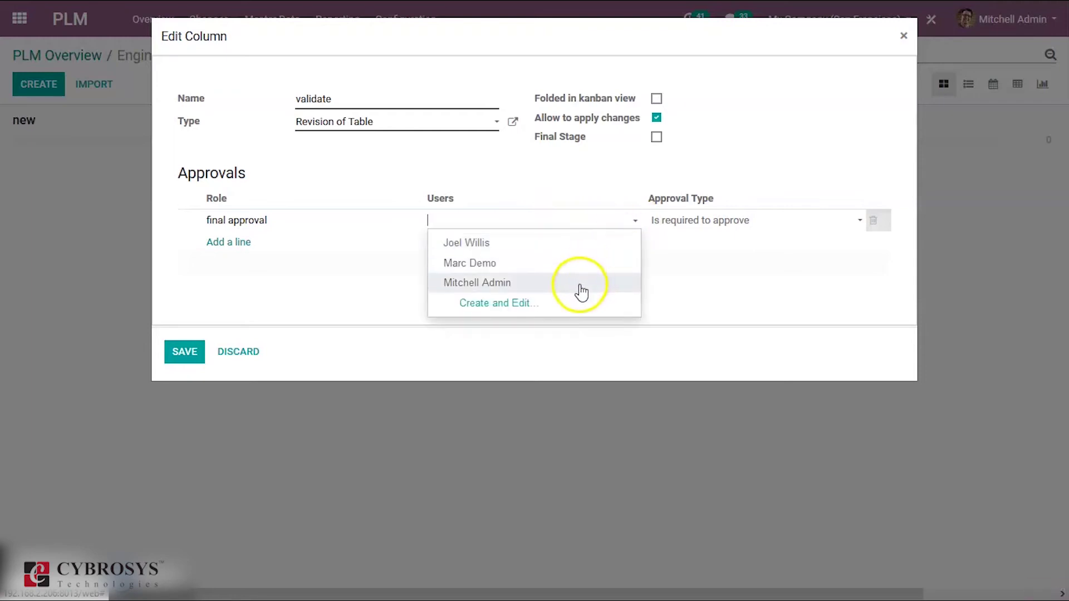
pyautogui.click(580, 284)
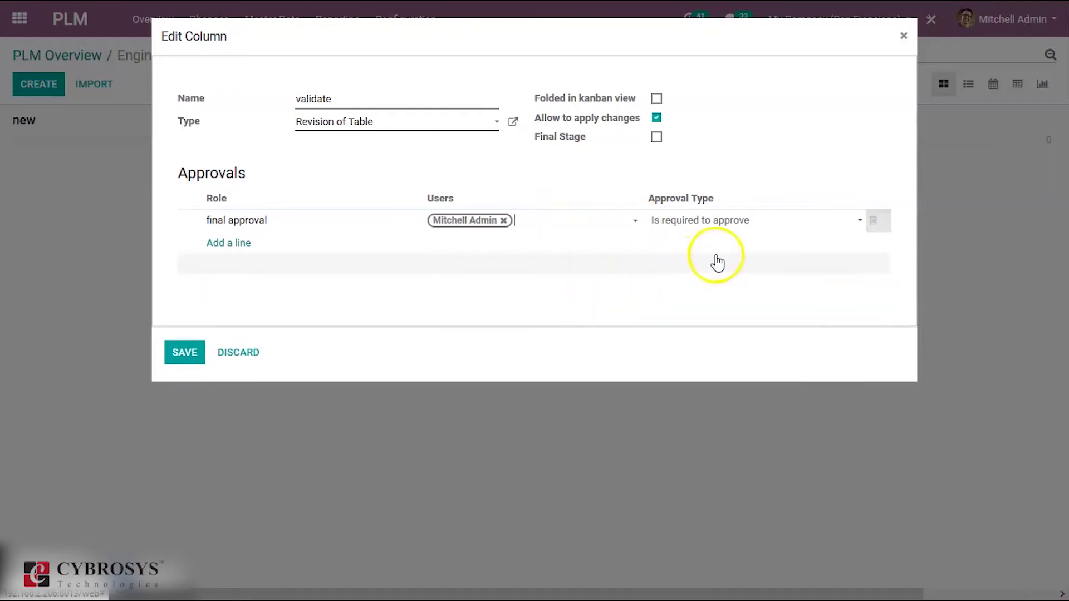
pyautogui.click(187, 355)
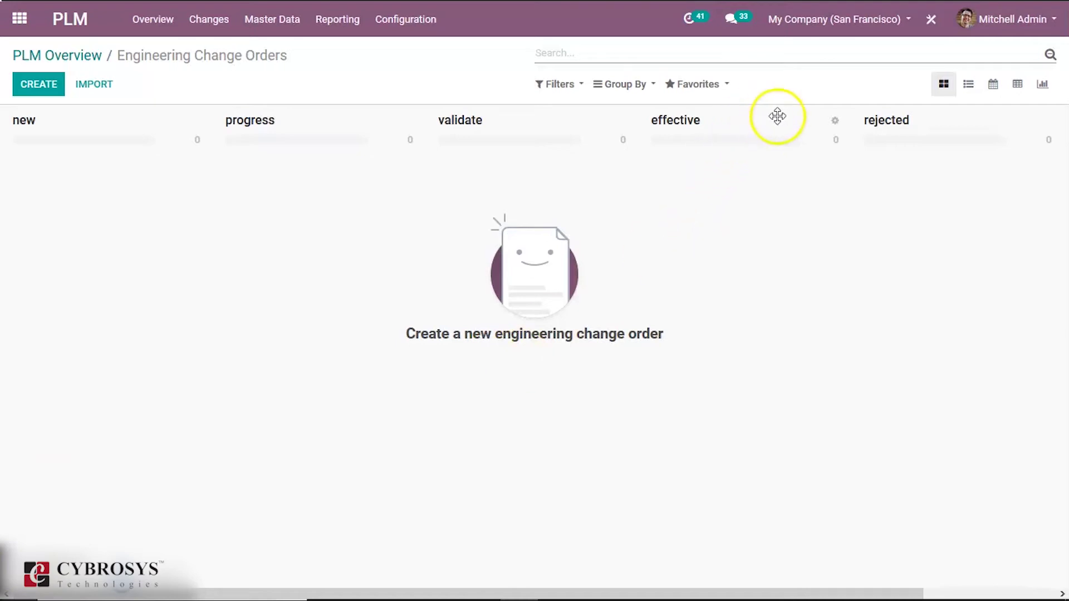
# Mark the "effective" stage as the final stage and fold the "rejected" stage in the kanban board.
pyautogui.click(835, 124)
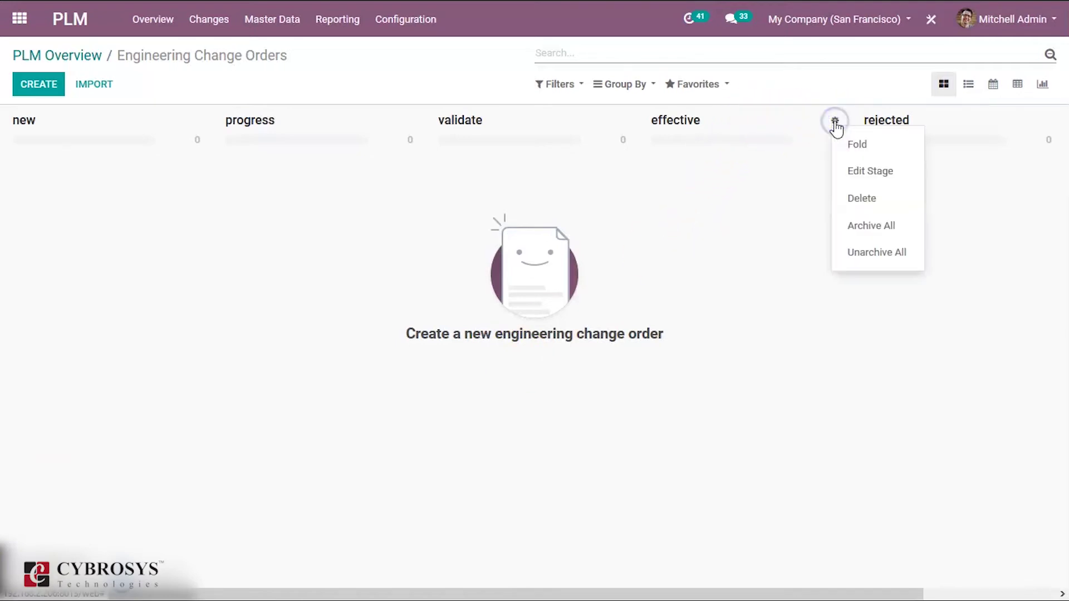
pyautogui.click(851, 172)
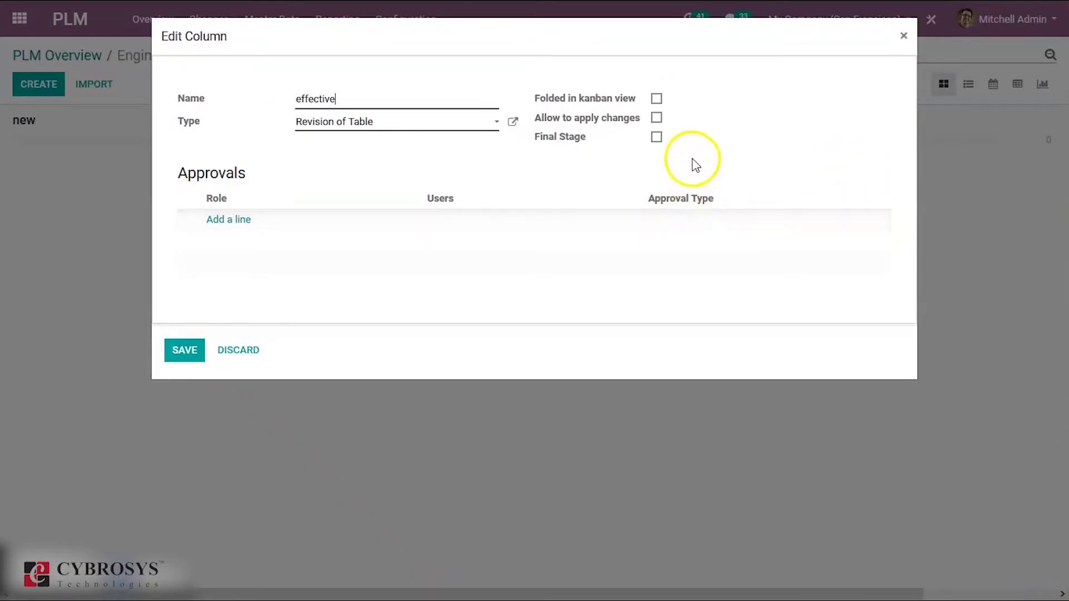
pyautogui.click(657, 138)
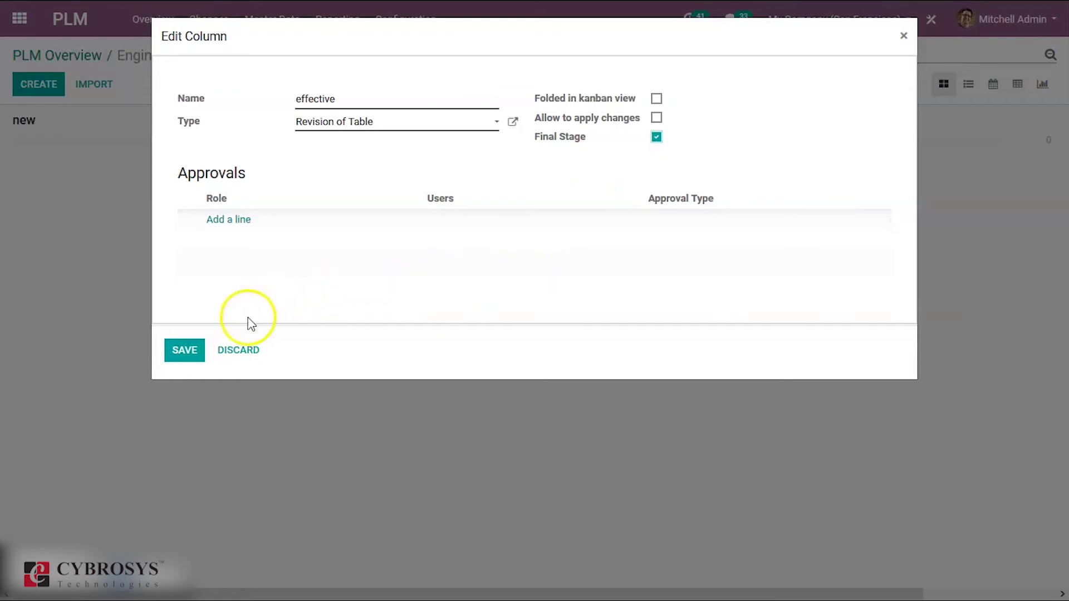
pyautogui.click(185, 350)
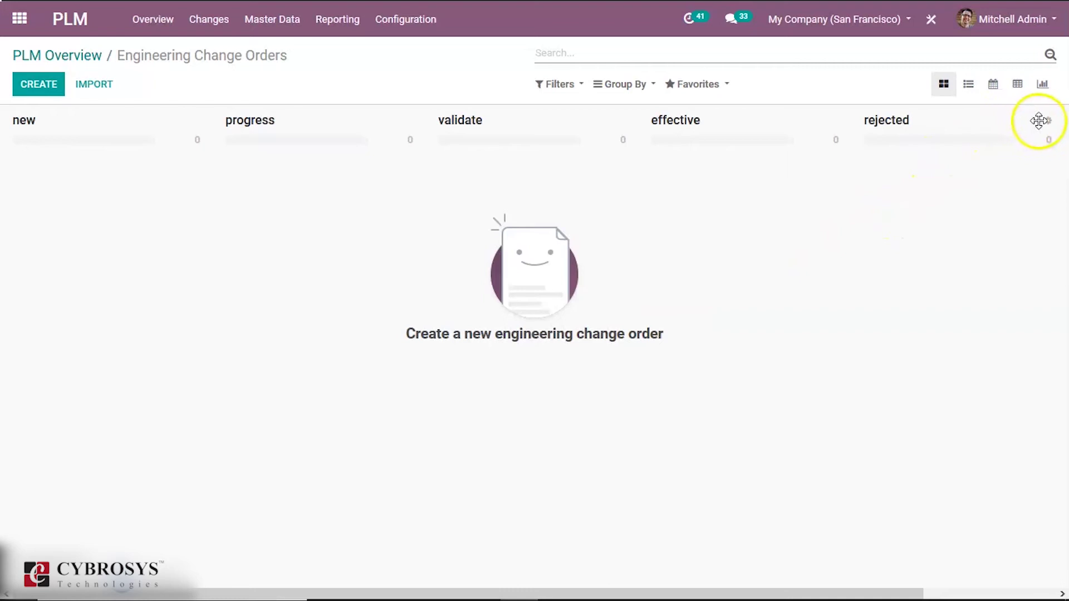
pyautogui.click(1048, 122)
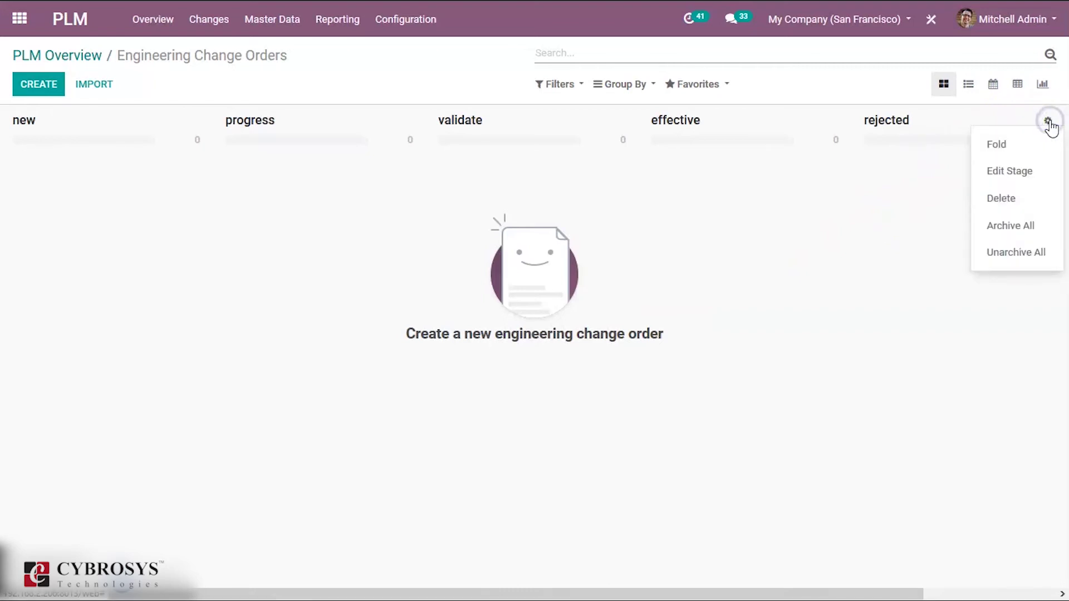
pyautogui.click(1017, 146)
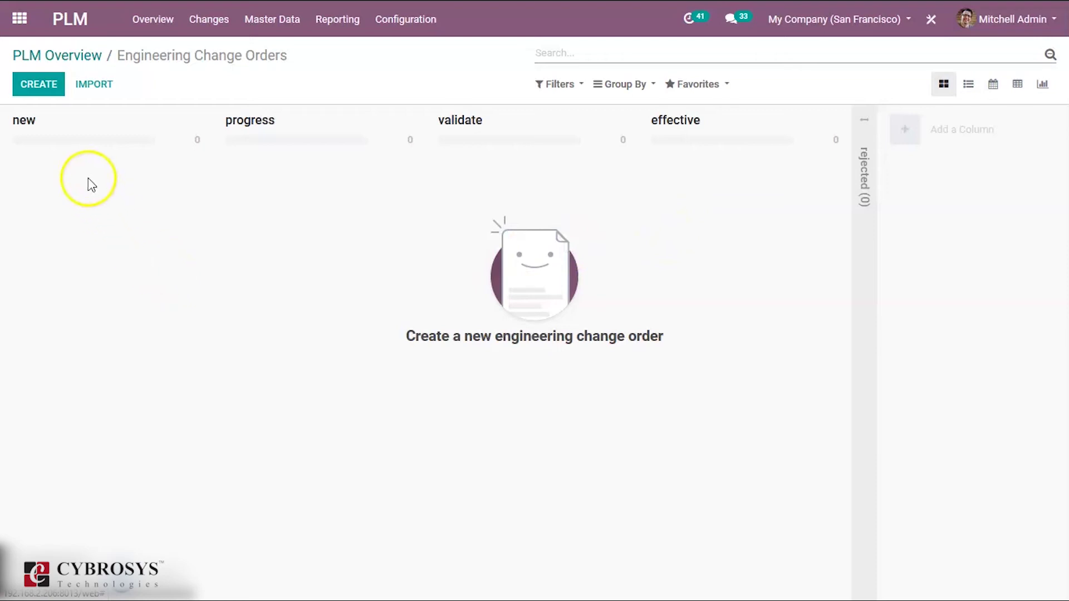
# Create a new engineering change order with the short summary "Replace the table legs", applied on the Bill of Materials.
pyautogui.click(47, 89)
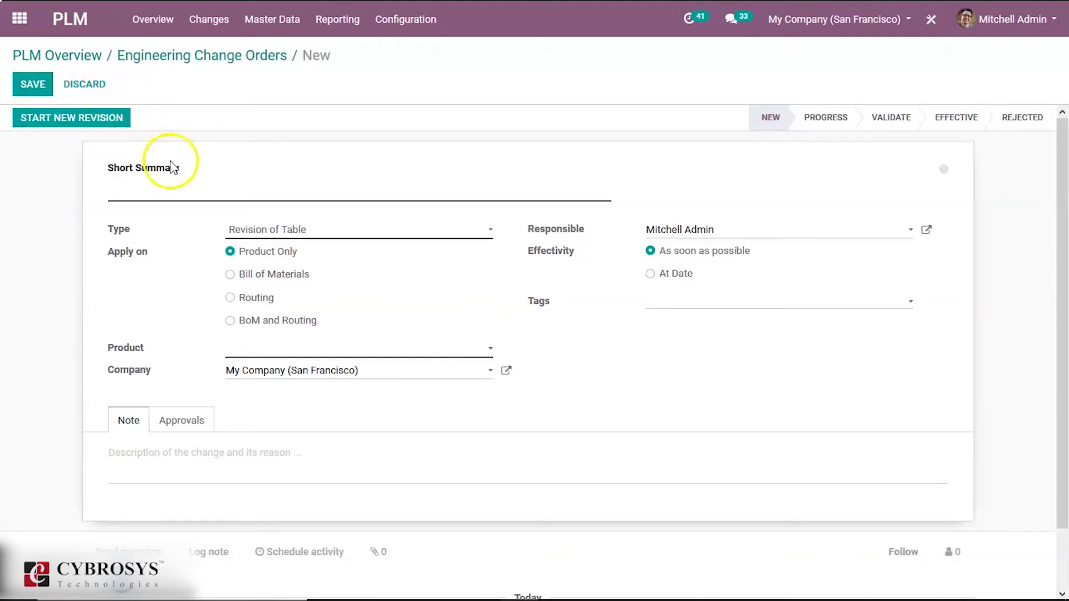
pyautogui.click(170, 191)
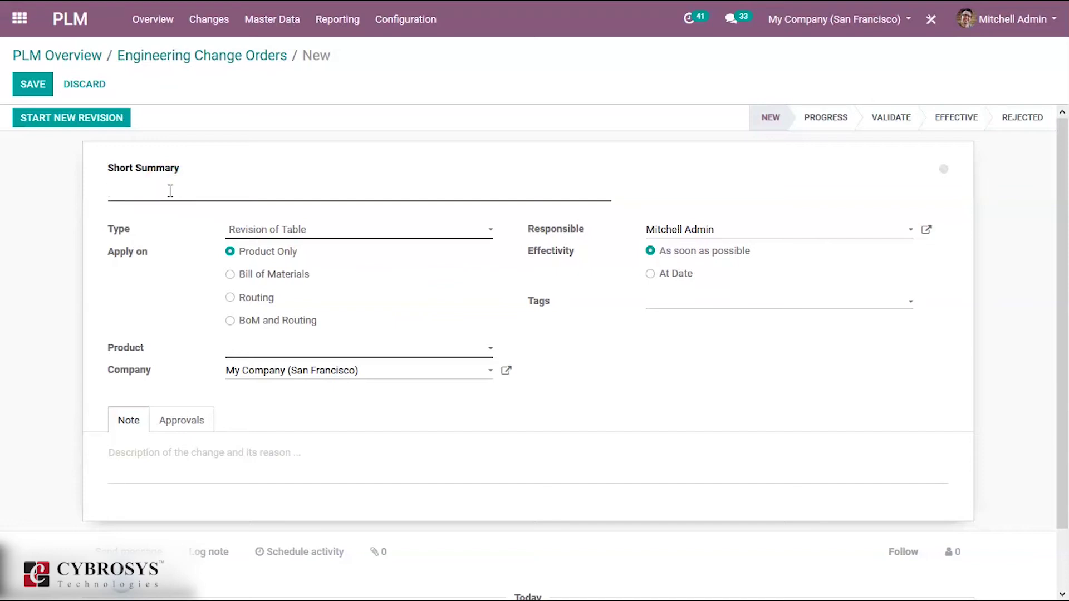
pyautogui.write('Replace the ta')
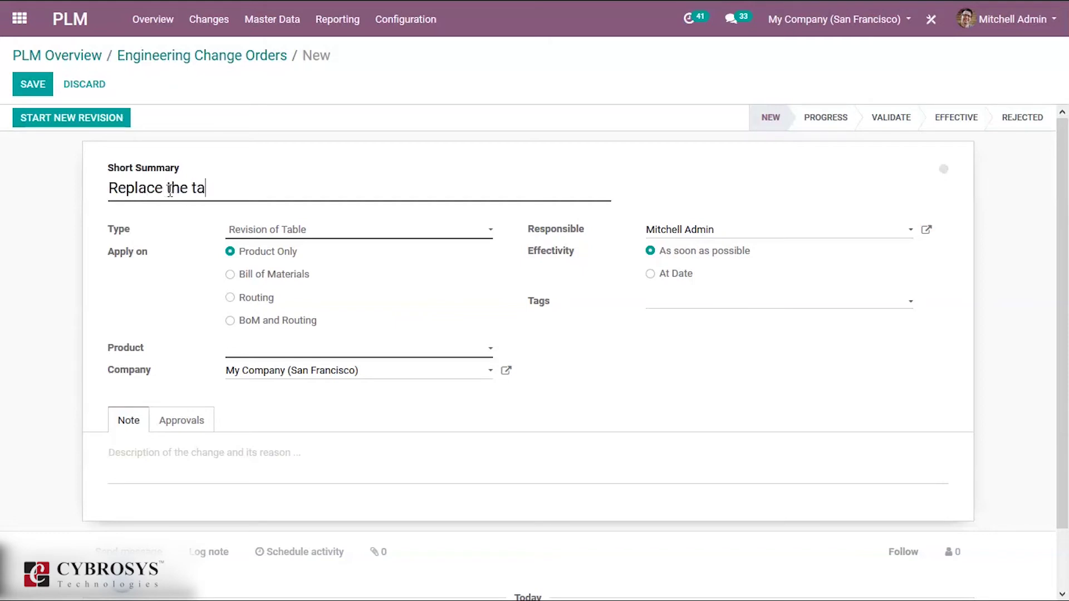
pyautogui.write('ble legs')
pyautogui.click(168, 198)
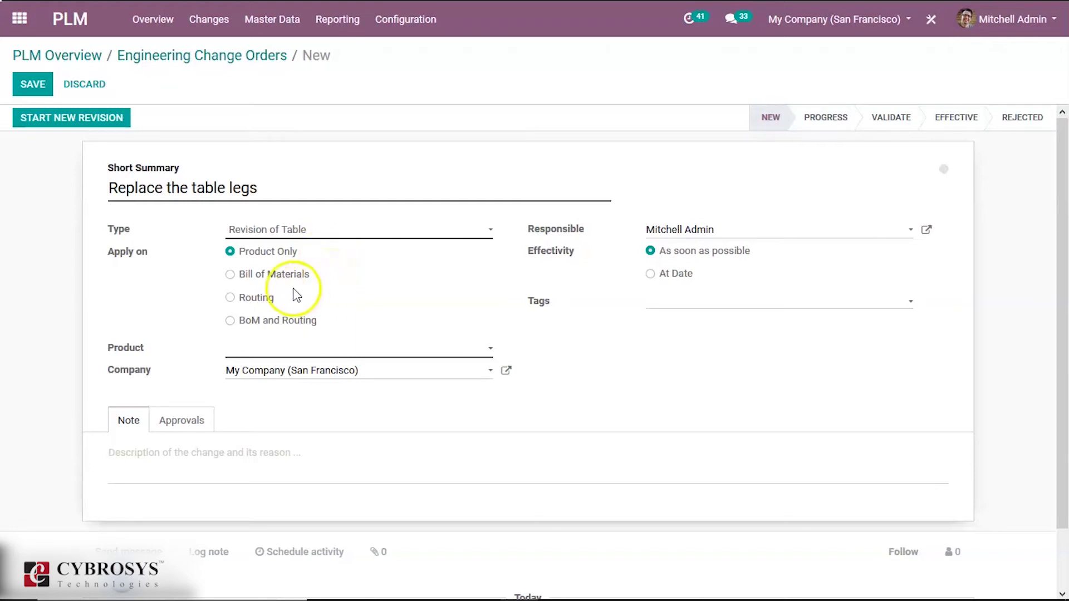
pyautogui.click(231, 275)
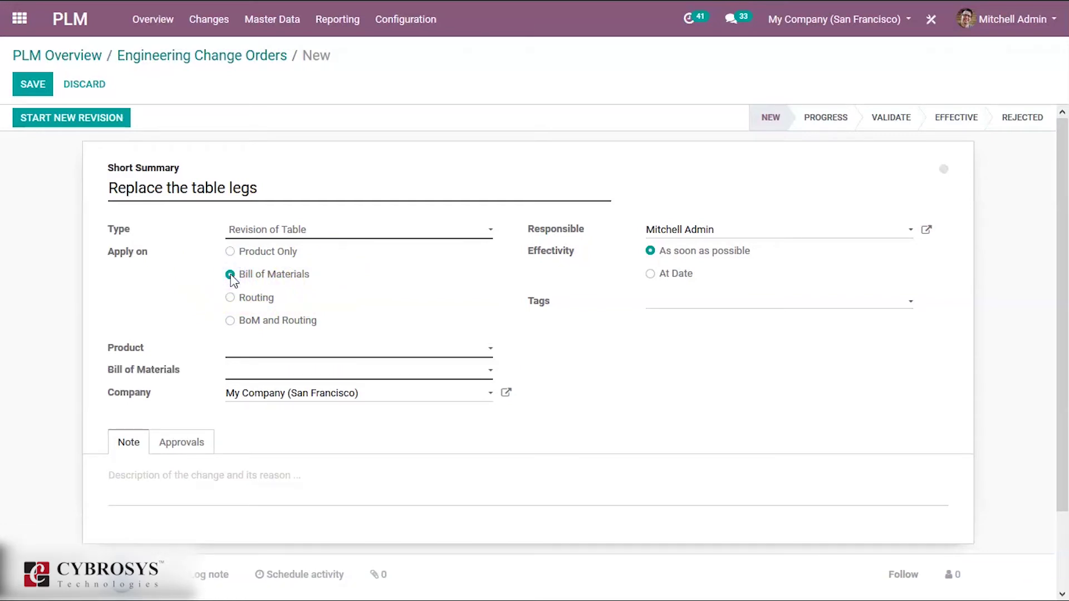
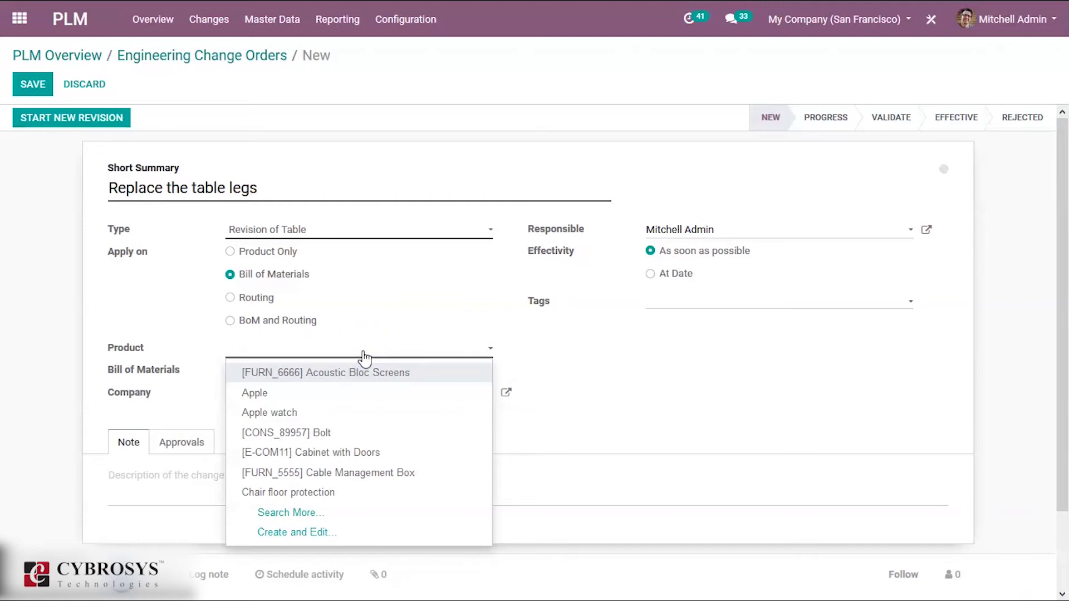
# Set the change order's product to [FURN_9666] Table (MTO), using its matching bill of materials.
pyautogui.write('tabl')
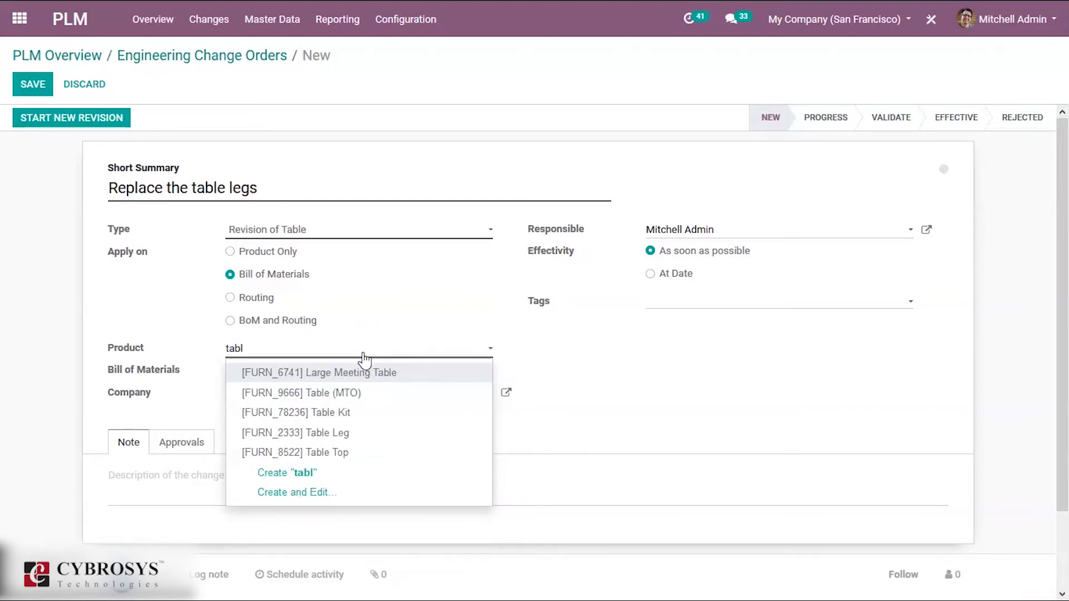
pyautogui.click(361, 396)
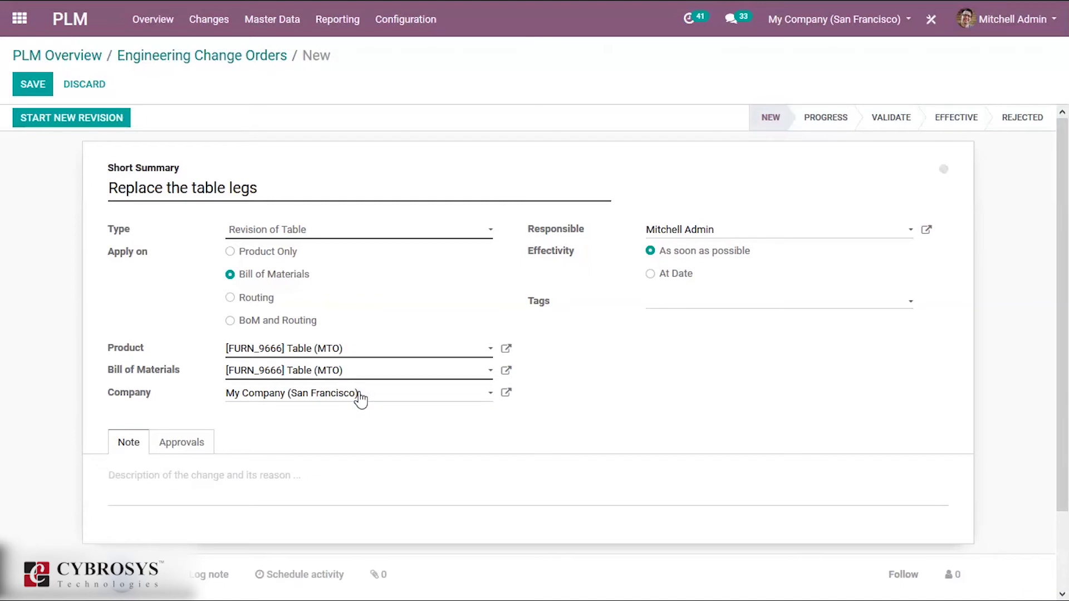
pyautogui.click(379, 387)
pyautogui.click(351, 422)
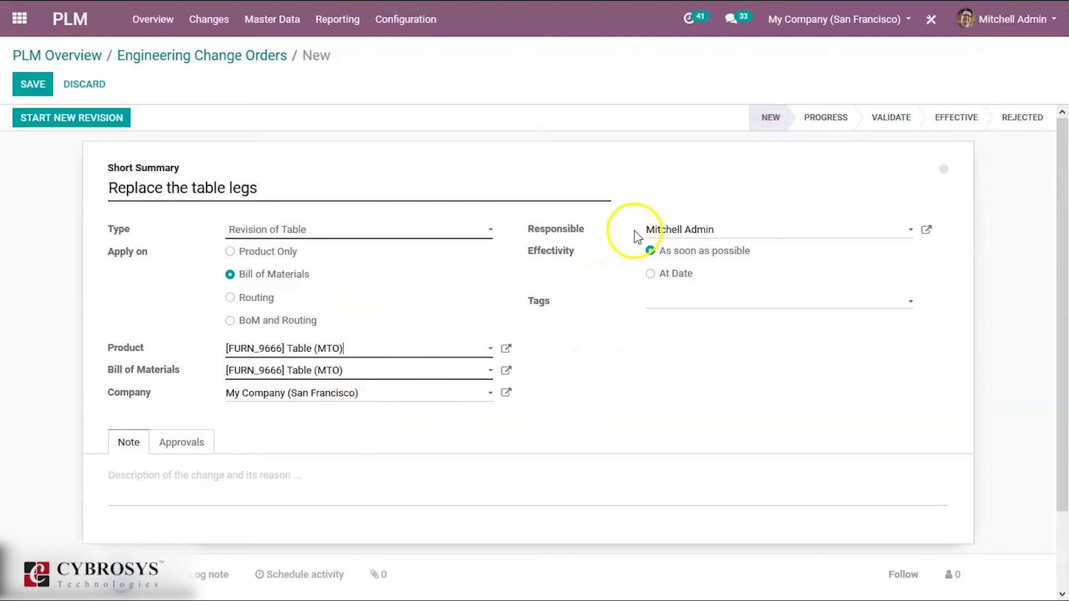
# Try the At Date effectivity with its date calendar, and return the effectivity to As soon as possible.
pyautogui.press('Down')
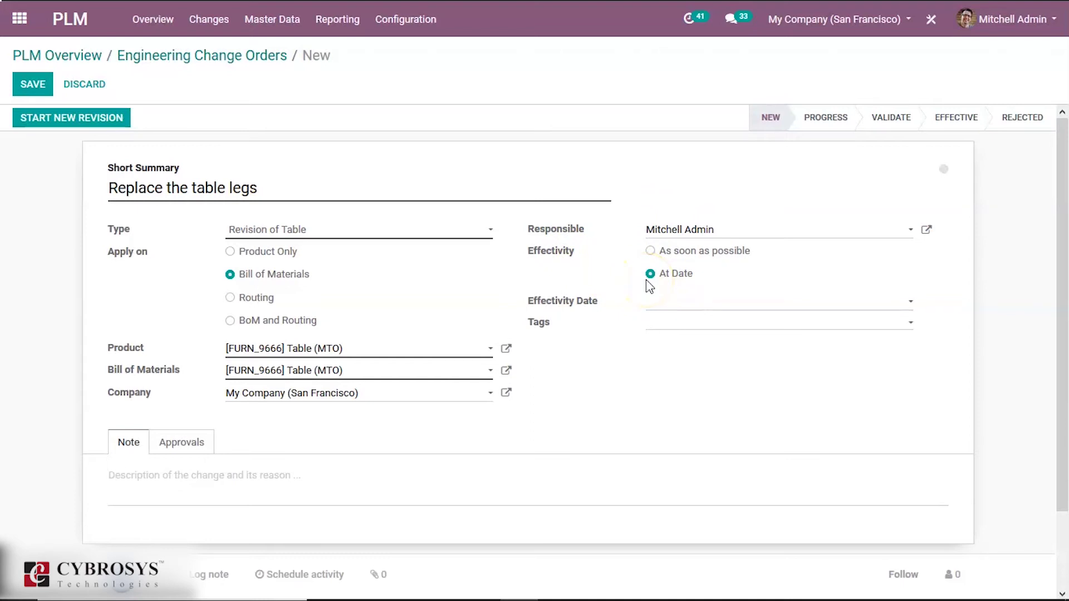
pyautogui.click(668, 310)
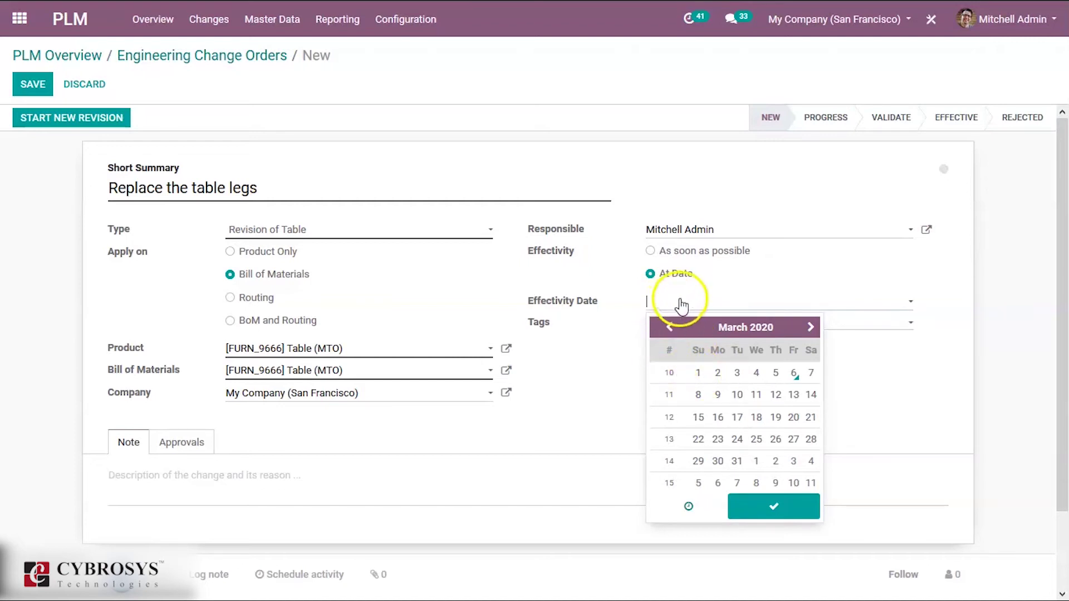
pyautogui.click(651, 252)
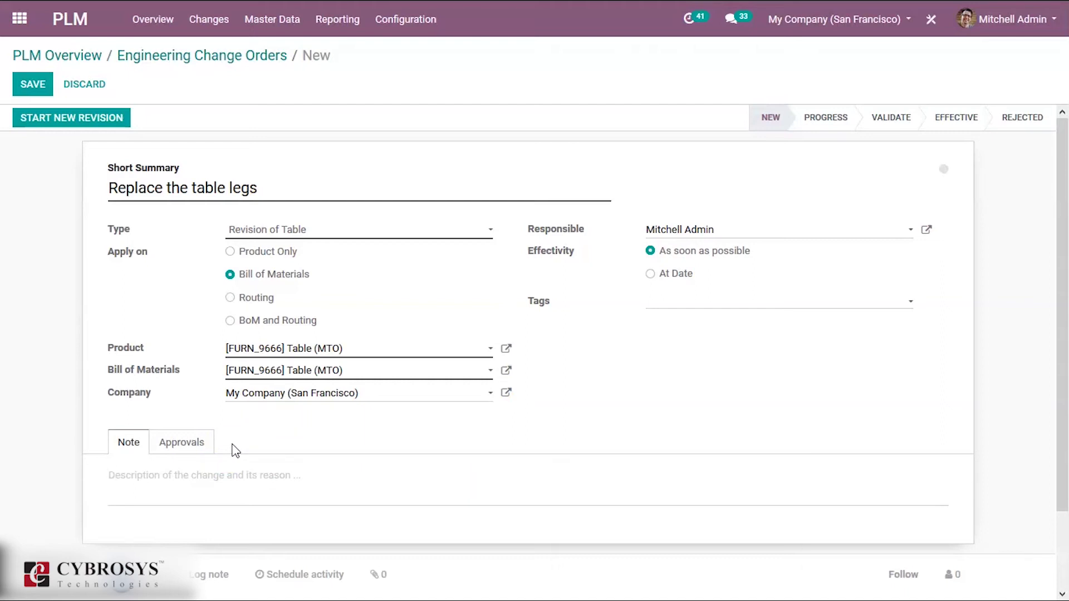
# Check the change order's approvals list and save the new engineering change order.
pyautogui.click(186, 444)
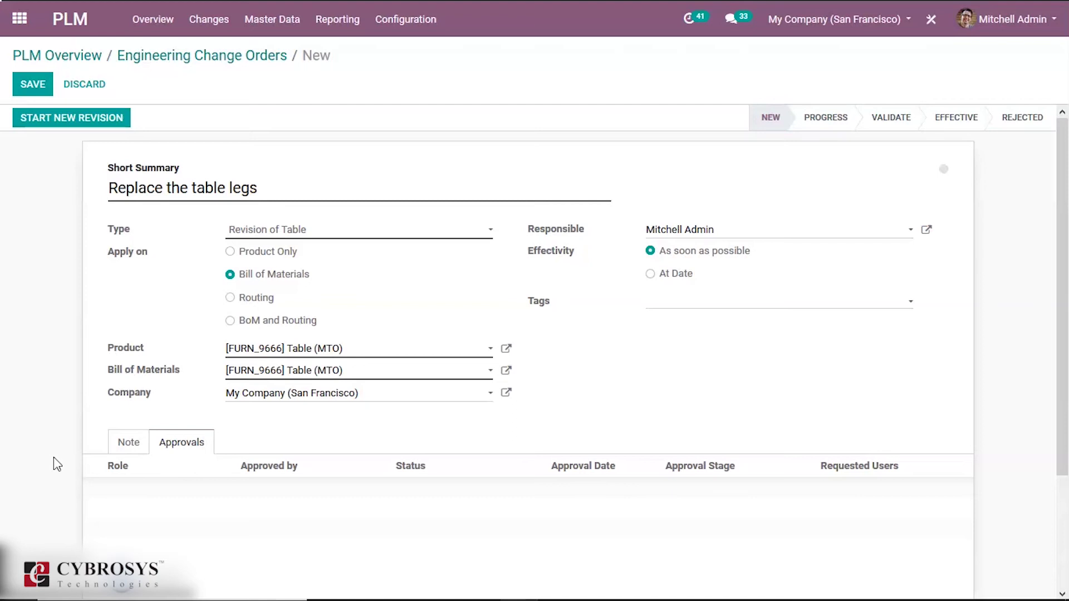
pyautogui.click(48, 312)
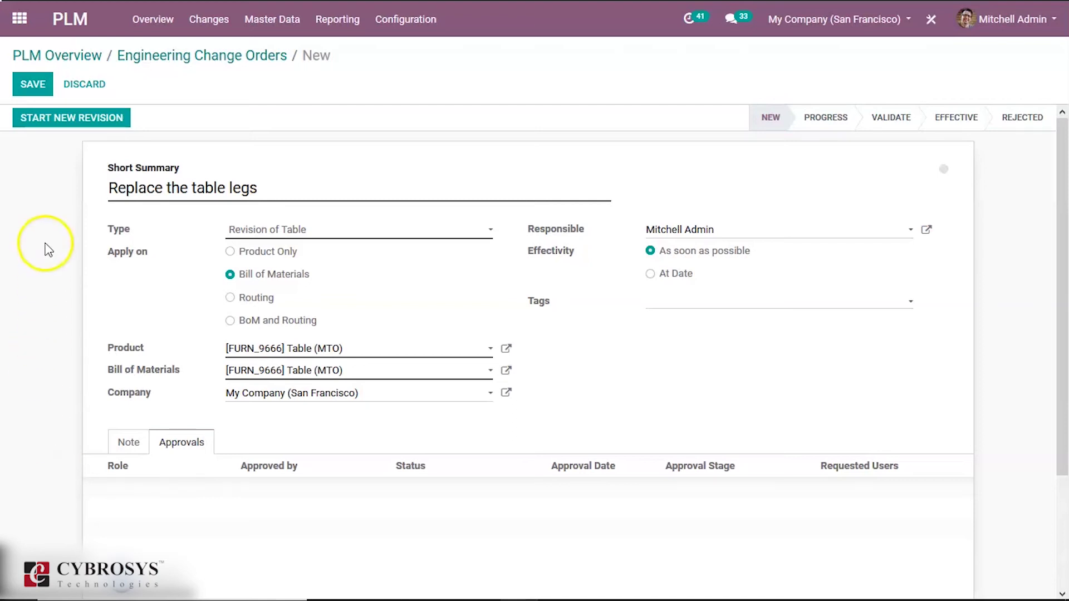
pyautogui.click(34, 84)
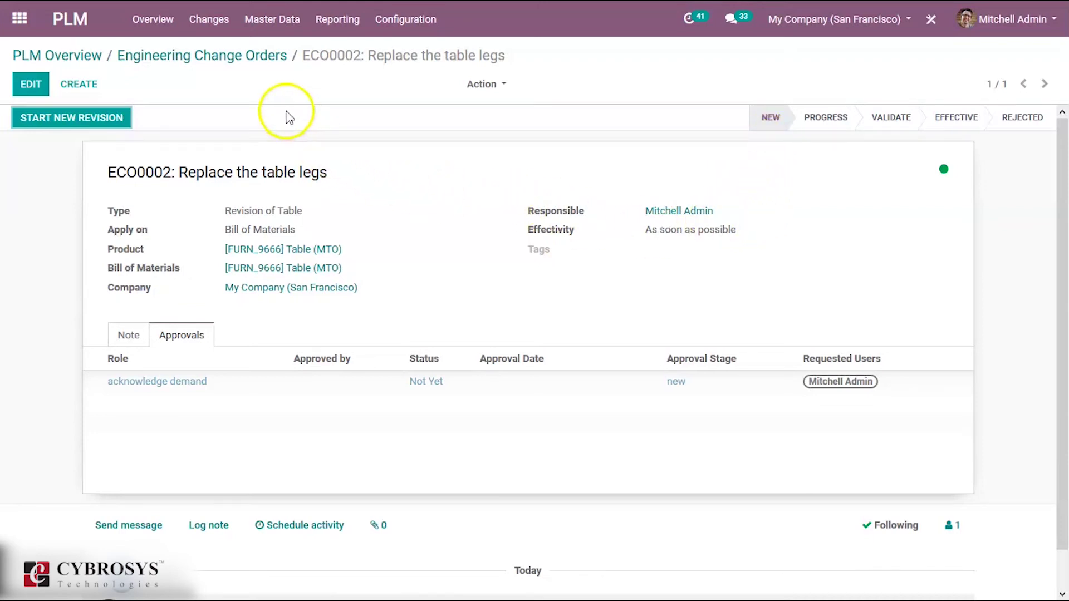
# View the change order in the stage overview, and reopen it to examine its approvals.
pyautogui.click(234, 63)
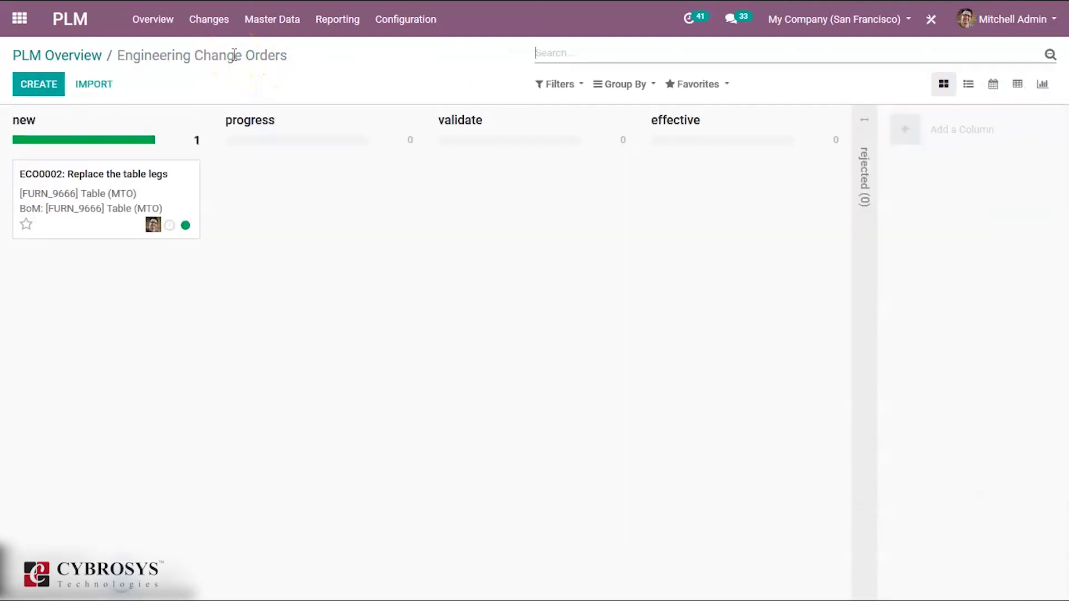
pyautogui.click(178, 188)
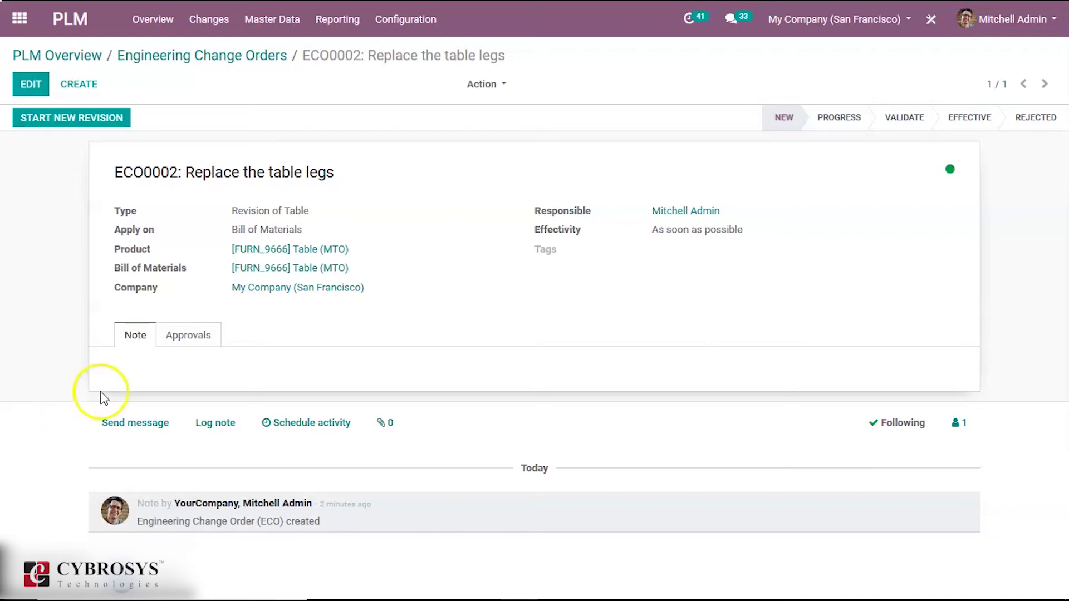
pyautogui.click(197, 344)
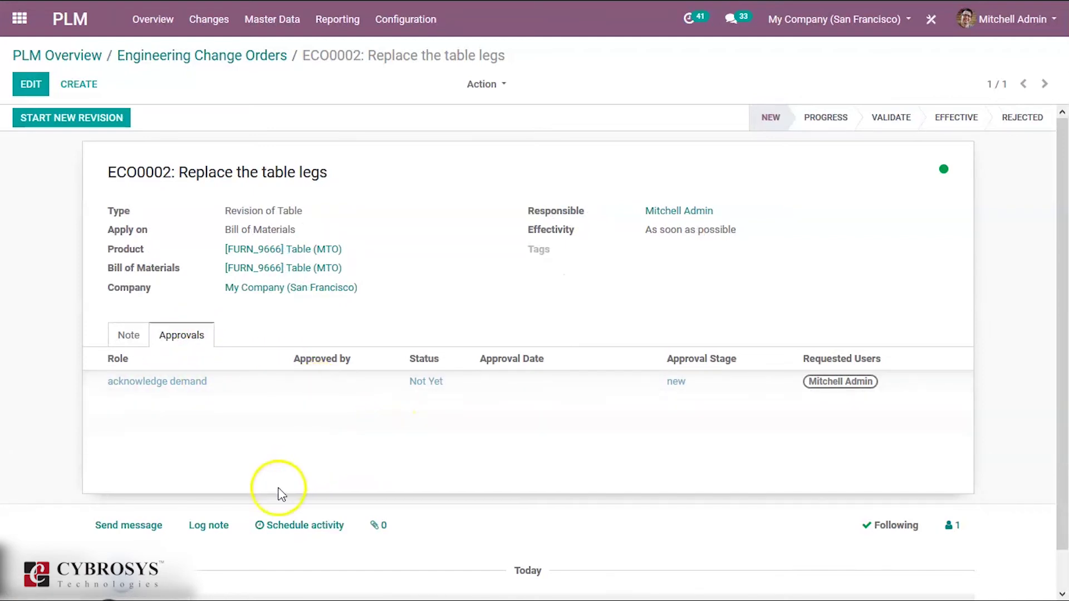
# Log the internal note "looks good." on the change order.
pyautogui.click(210, 528)
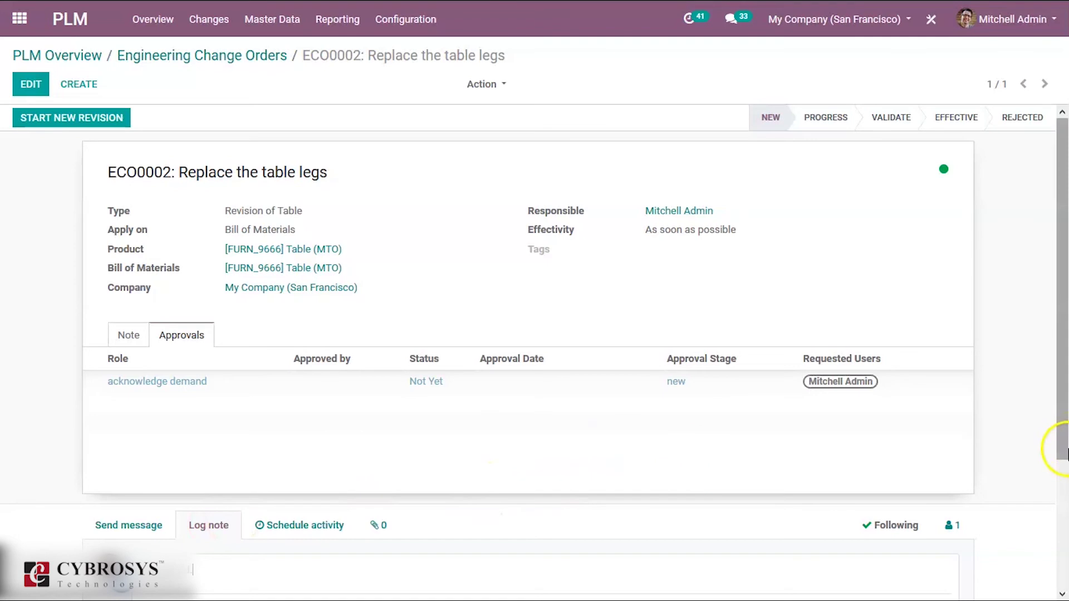
pyautogui.moveTo(1063, 432); pyautogui.dragTo(1063, 486)
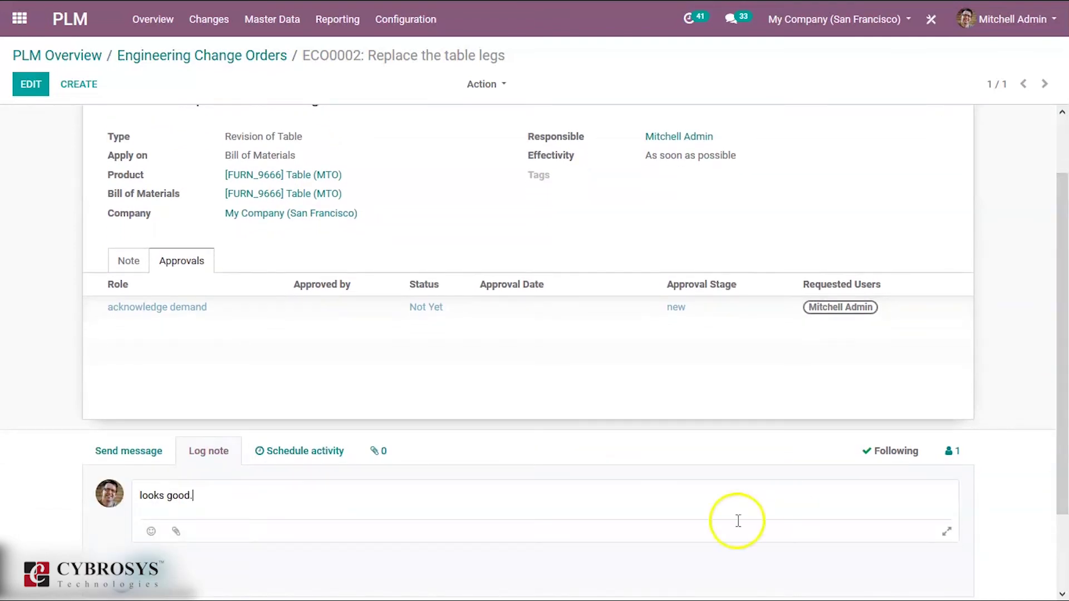
pyautogui.click(149, 563)
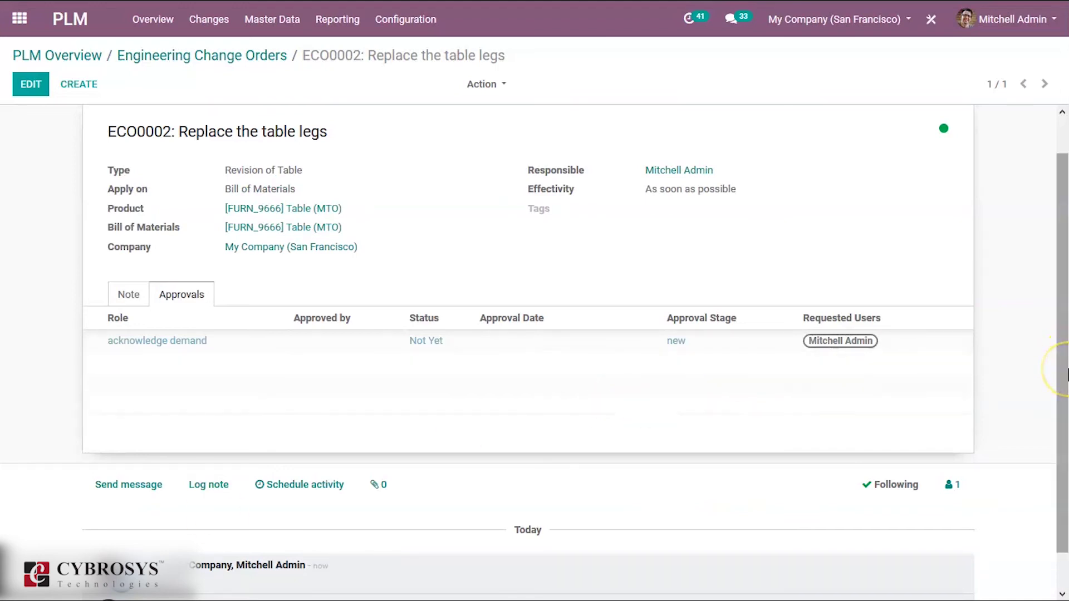
pyautogui.moveTo(1065, 372); pyautogui.dragTo(1065, 307)
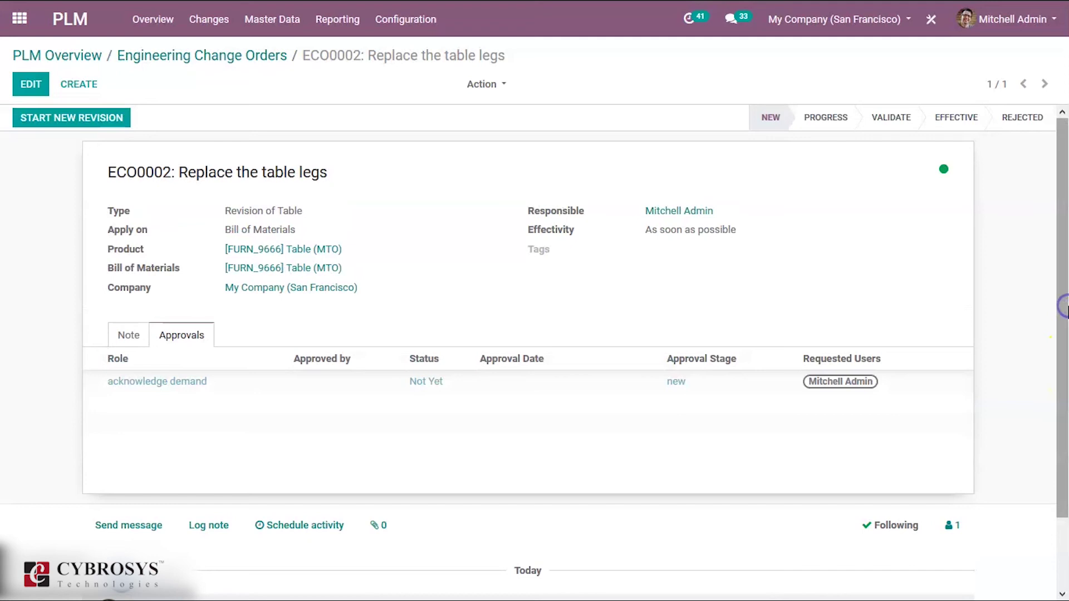
# Start a new revision for the change order, move it to the progress stage and reopen its form.
pyautogui.click(87, 127)
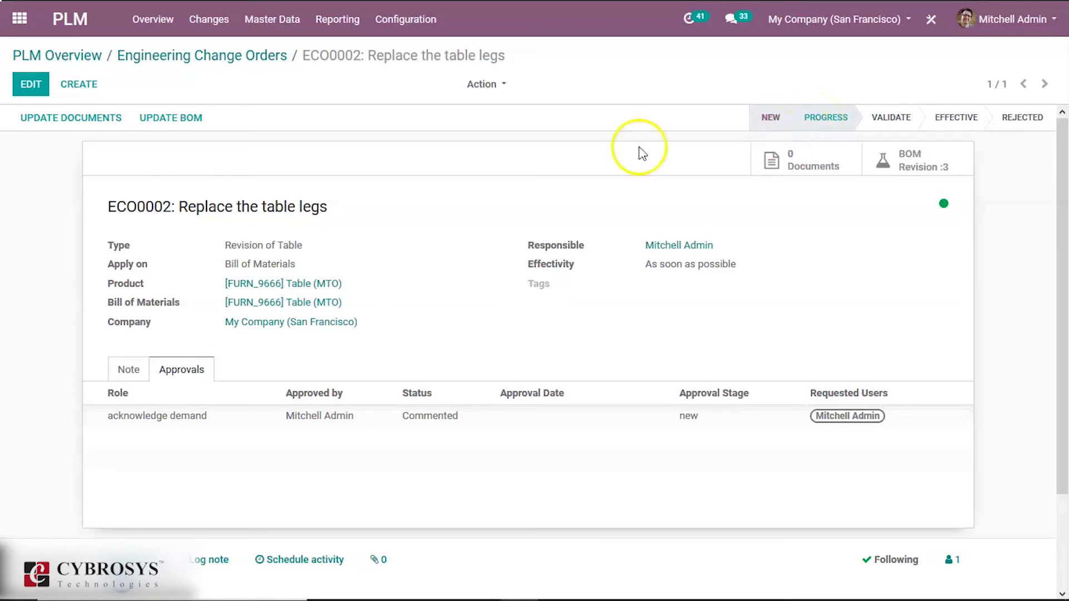
pyautogui.click(225, 66)
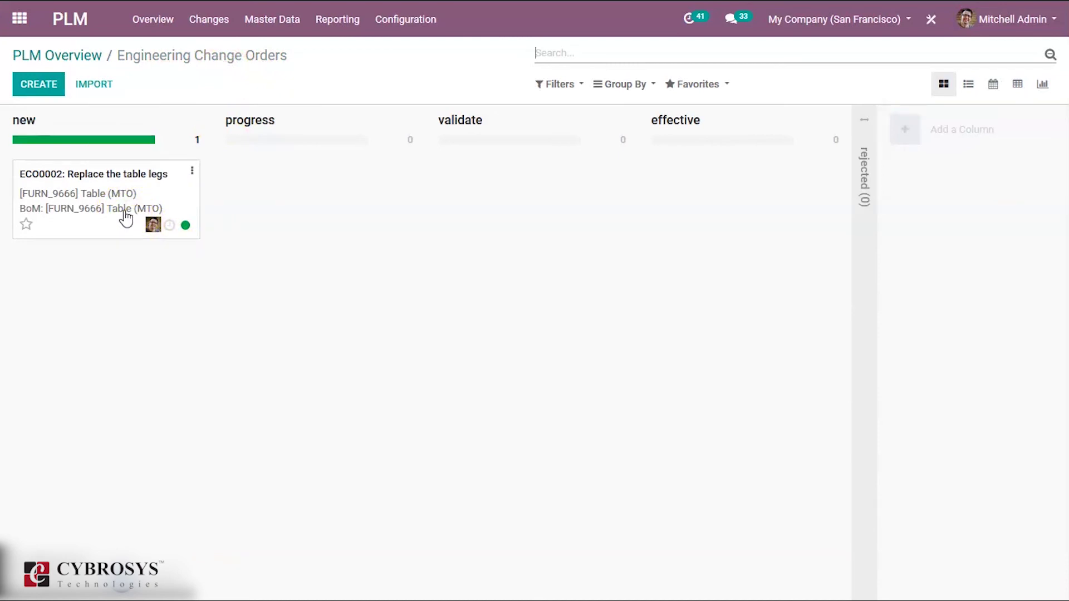
pyautogui.moveTo(124, 210); pyautogui.dragTo(290, 209)
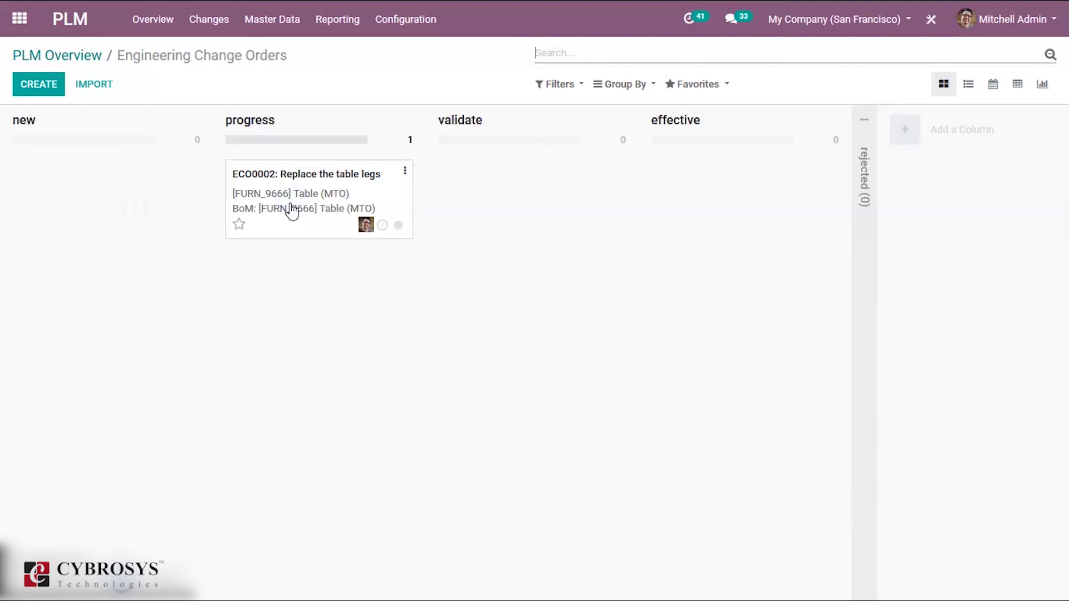
pyautogui.click(291, 212)
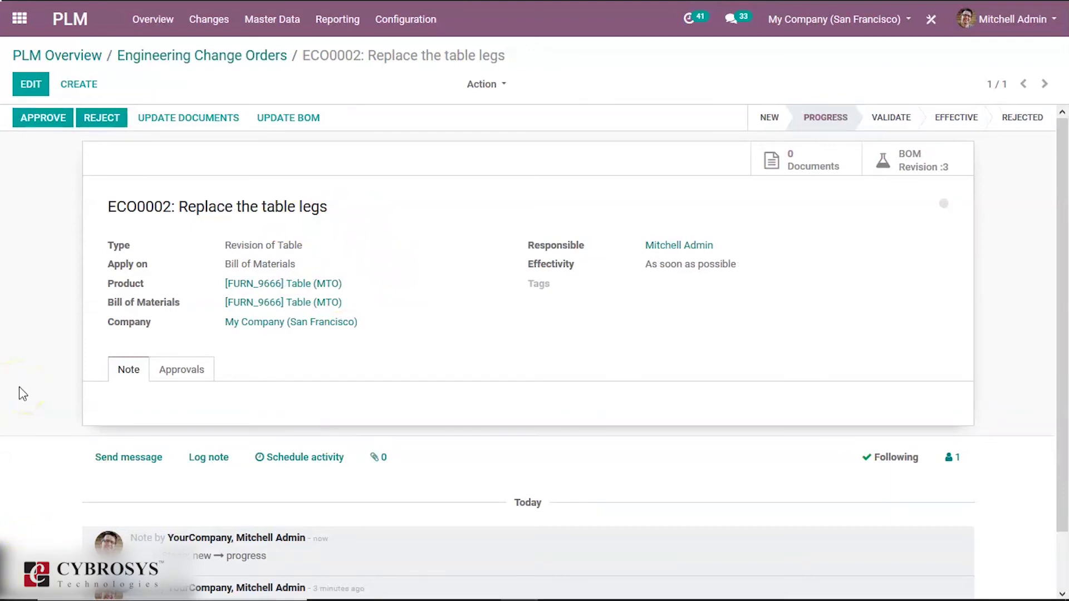
# Try to move the change order to the validate stage without giving the required approval.
pyautogui.click(199, 404)
pyautogui.click(442, 274)
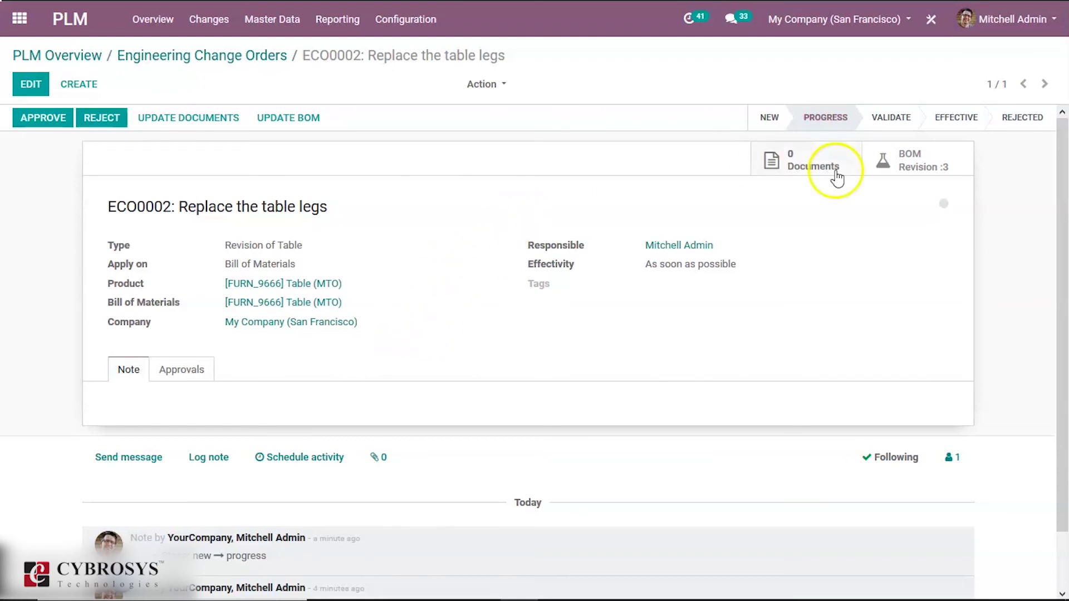
pyautogui.click(889, 123)
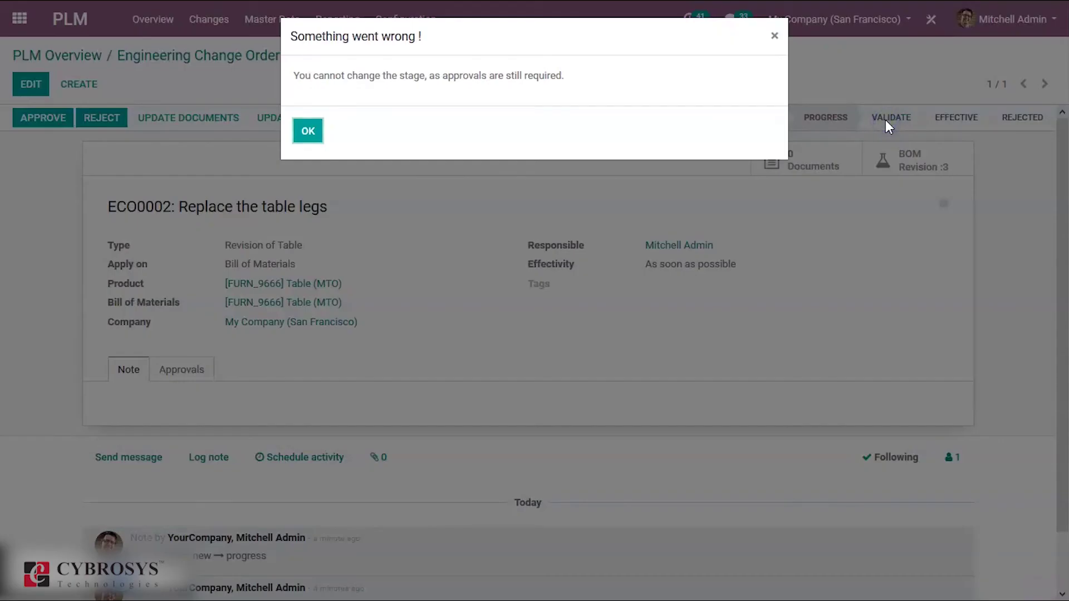
pyautogui.click(873, 122)
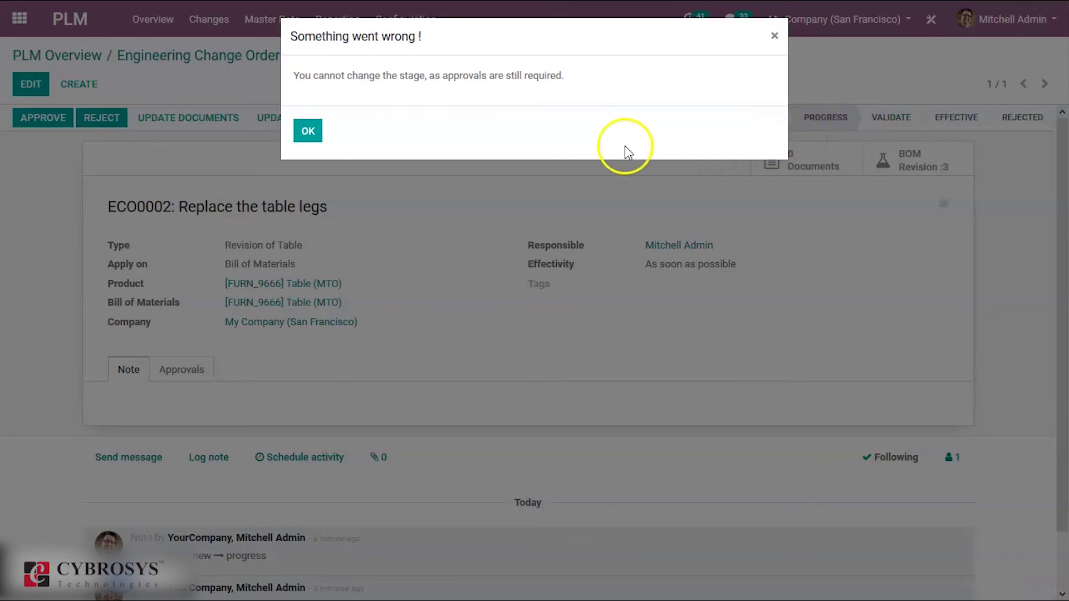
pyautogui.click(310, 132)
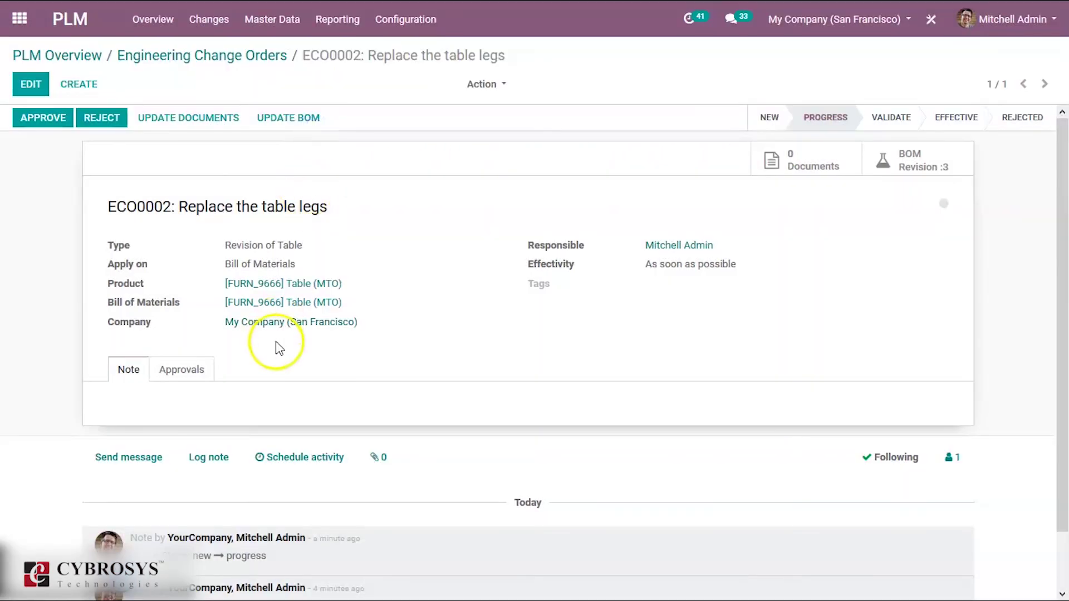
# Approve the change order's pending progress-stage approval and move the order to the validate stage.
pyautogui.click(182, 371)
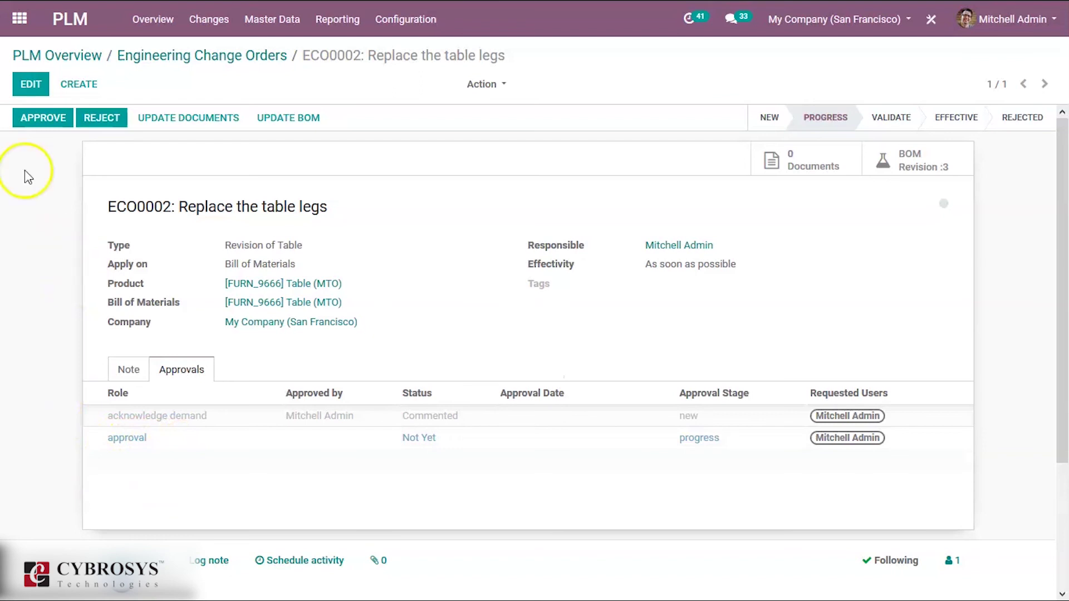
pyautogui.click(38, 120)
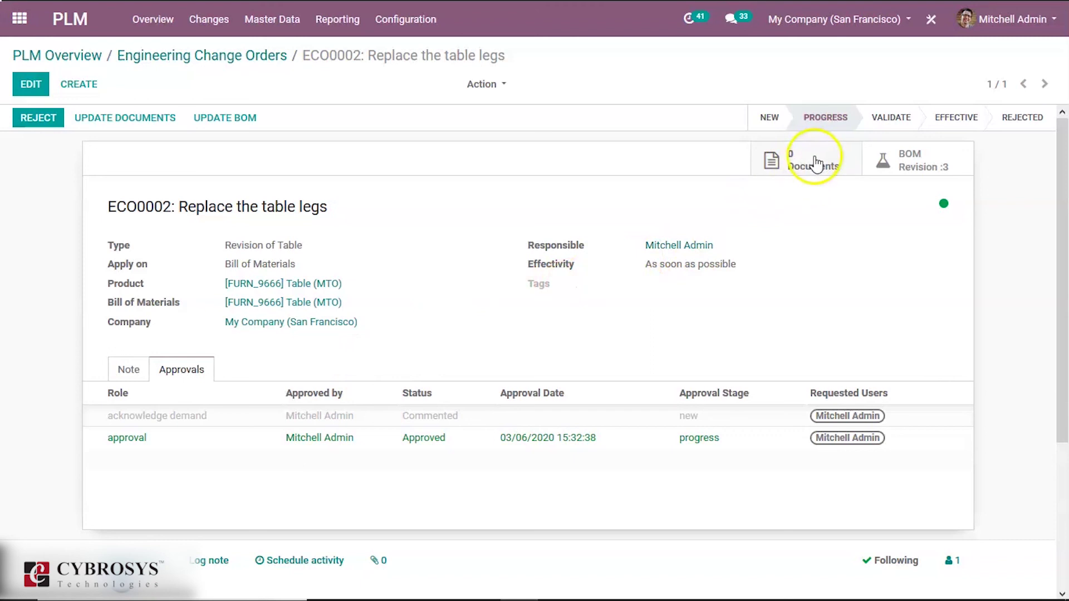
pyautogui.click(892, 120)
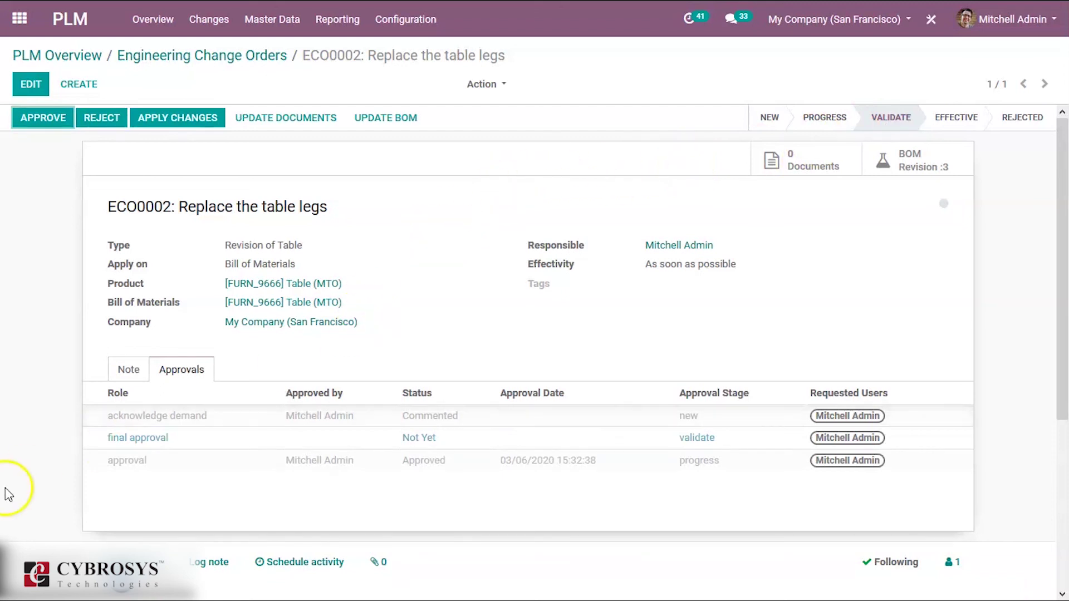
pyautogui.click(35, 551)
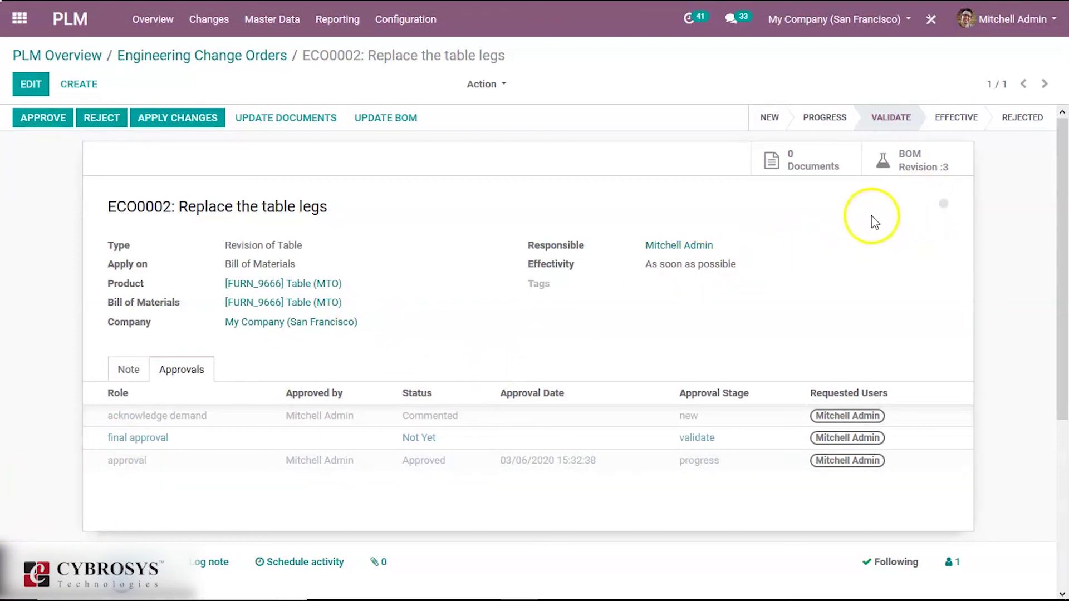
# Open the change order's revised bill of materials for editing and reselect [FURN_2333] Table Leg in the table leg component line.
pyautogui.click(900, 168)
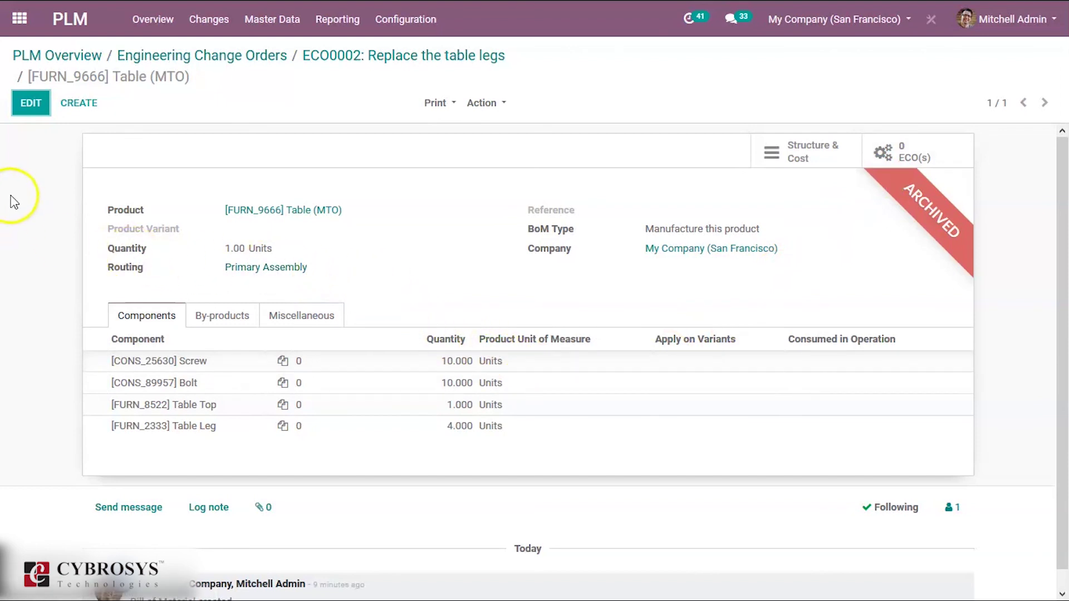
pyautogui.click(31, 105)
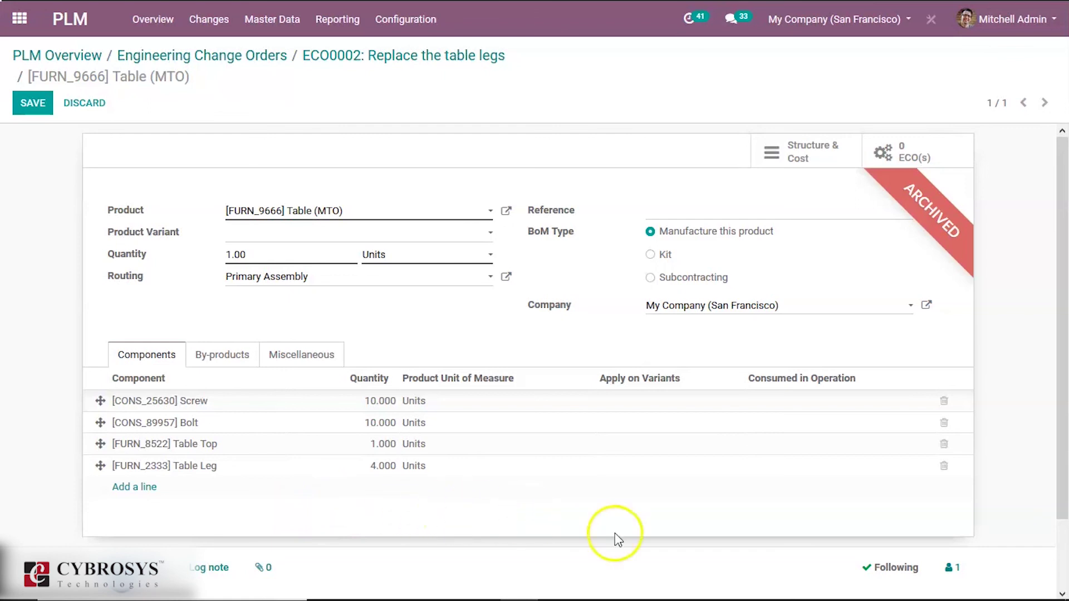
pyautogui.click(253, 471)
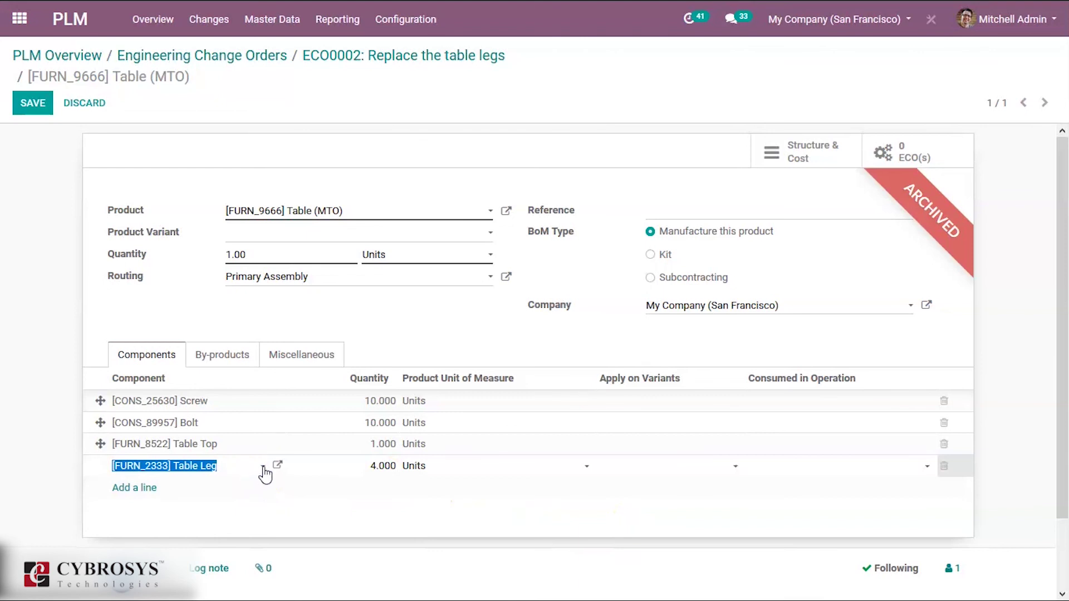
pyautogui.click(263, 469)
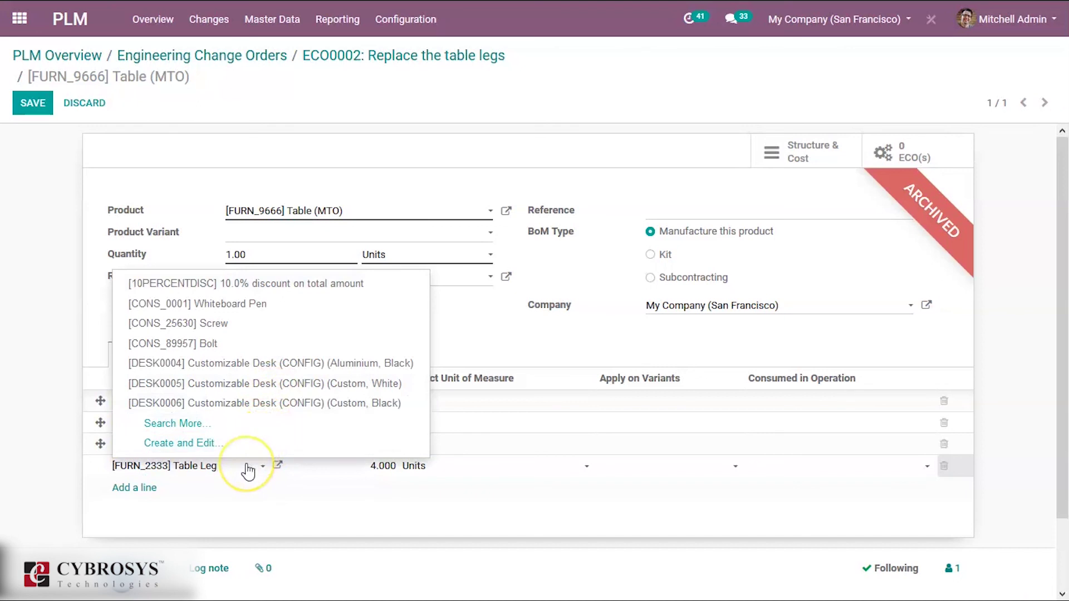
pyautogui.press('BackSpace')
pyautogui.press('BackSpace')
pyautogui.press('BackSpace')
pyautogui.press('BackSpace')
pyautogui.press('BackSpace')
pyautogui.press('BackSpace')
pyautogui.press('BackSpace')
pyautogui.press('BackSpace')
pyautogui.press('BackSpace')
pyautogui.press('BackSpace')
pyautogui.press('BackSpace')
pyautogui.press('BackSpace')
pyautogui.press('BackSpace')
pyautogui.press('BackSpace')
pyautogui.press('BackSpace')
pyautogui.press('BackSpace')
pyautogui.press('BackSpace')
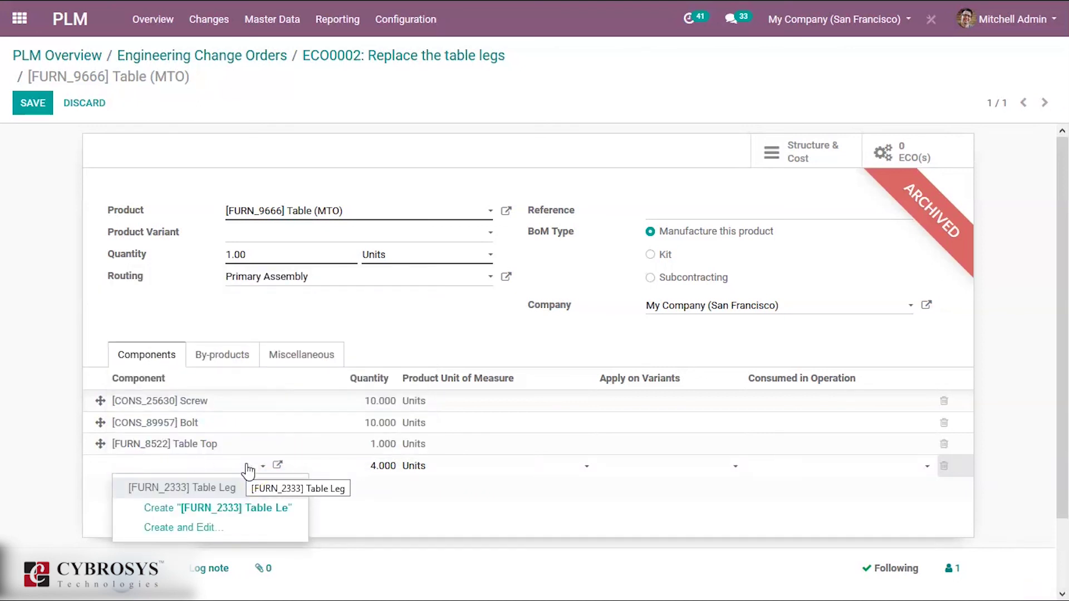
pyautogui.write('tab')
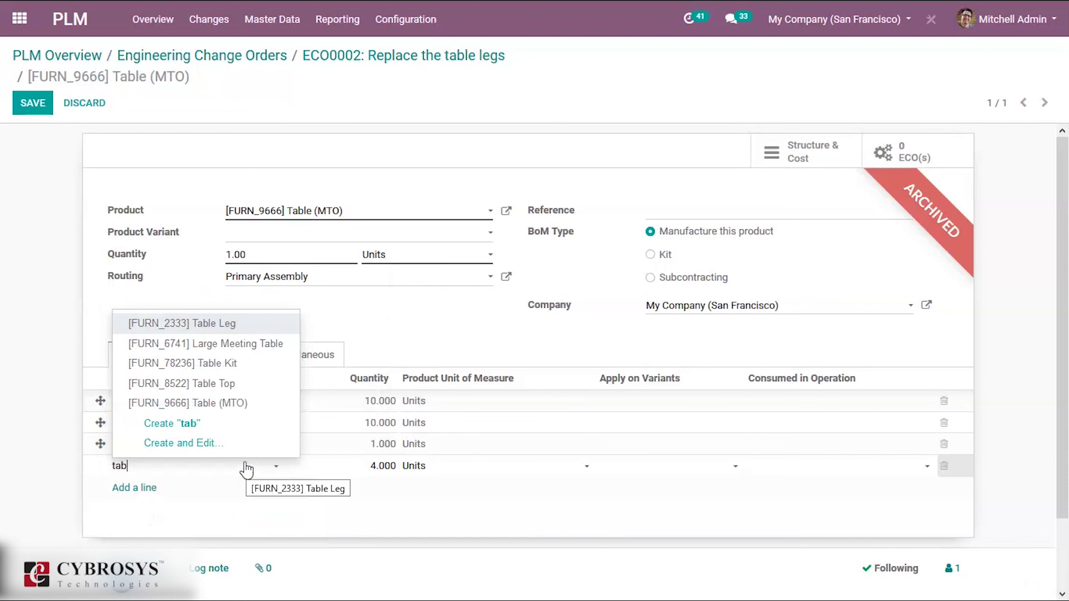
pyautogui.click(249, 325)
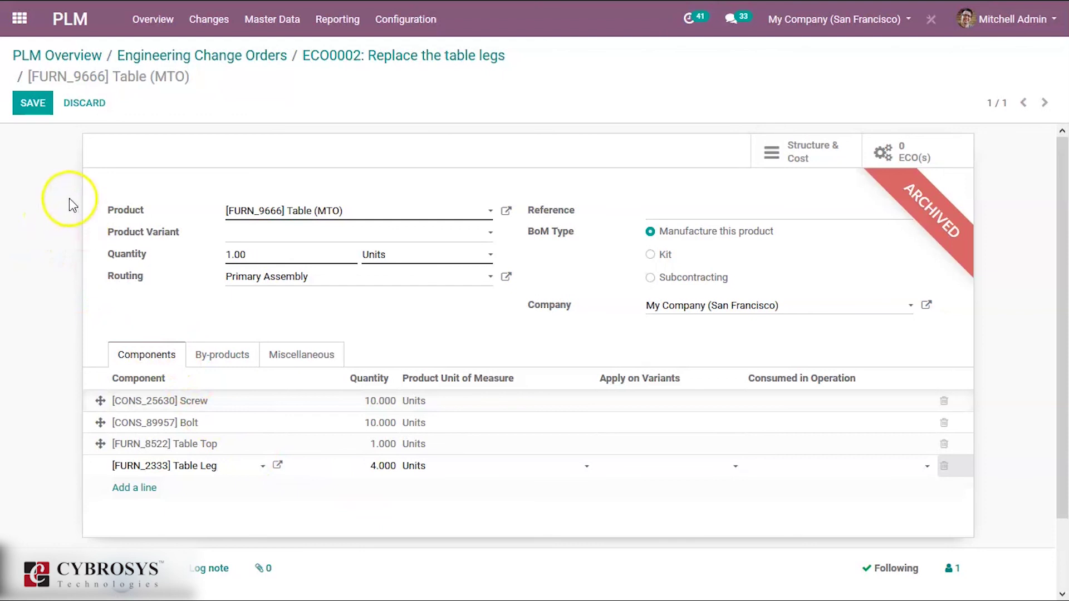
# Save the revised bill of materials, check its version in the miscellaneous details and return to the change order.
pyautogui.click(47, 114)
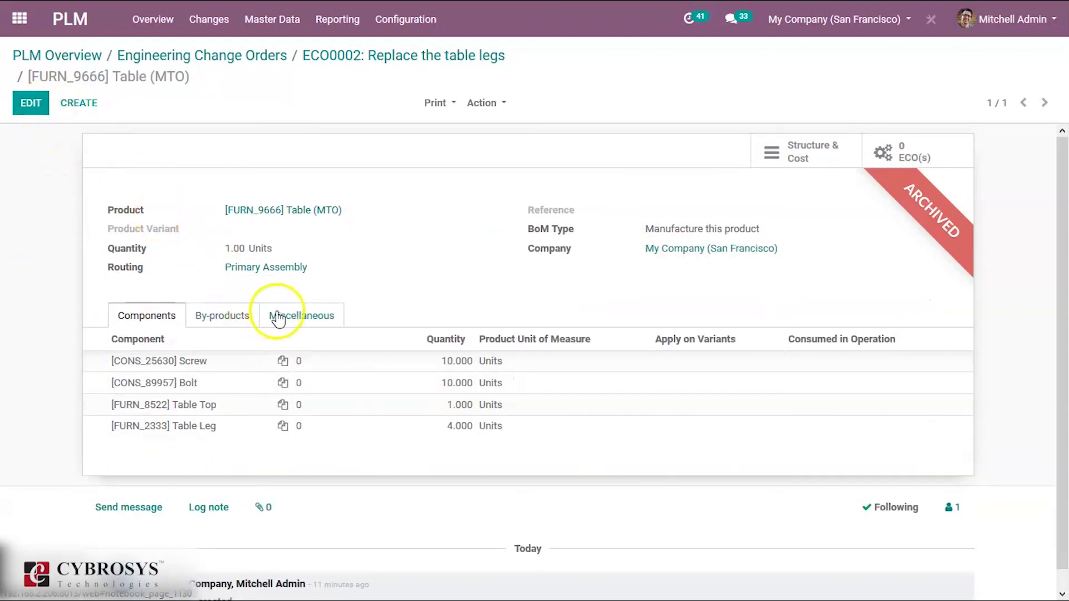
pyautogui.click(296, 321)
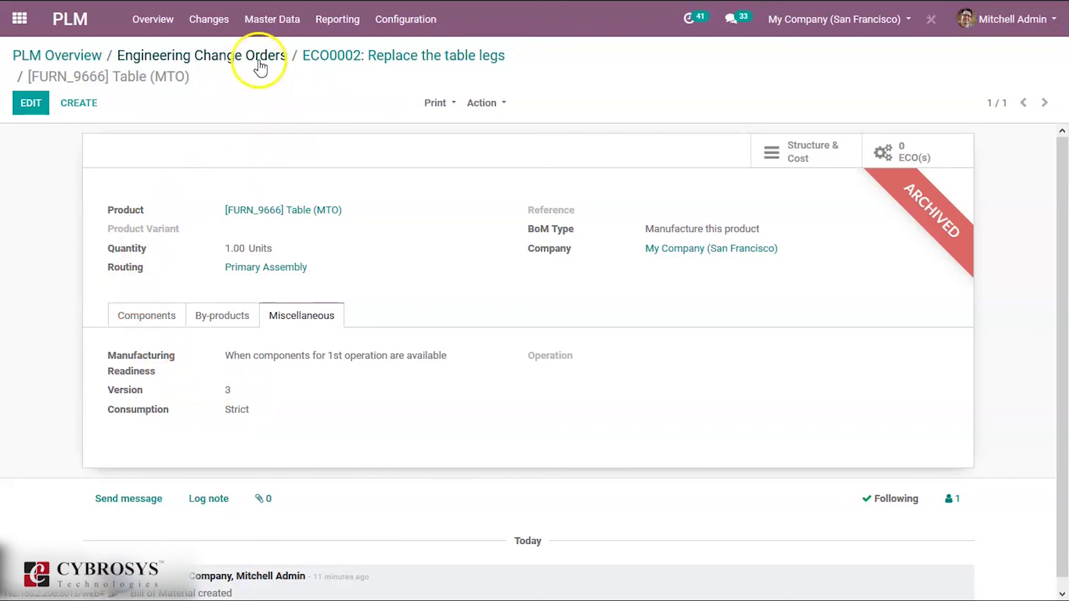
pyautogui.click(347, 57)
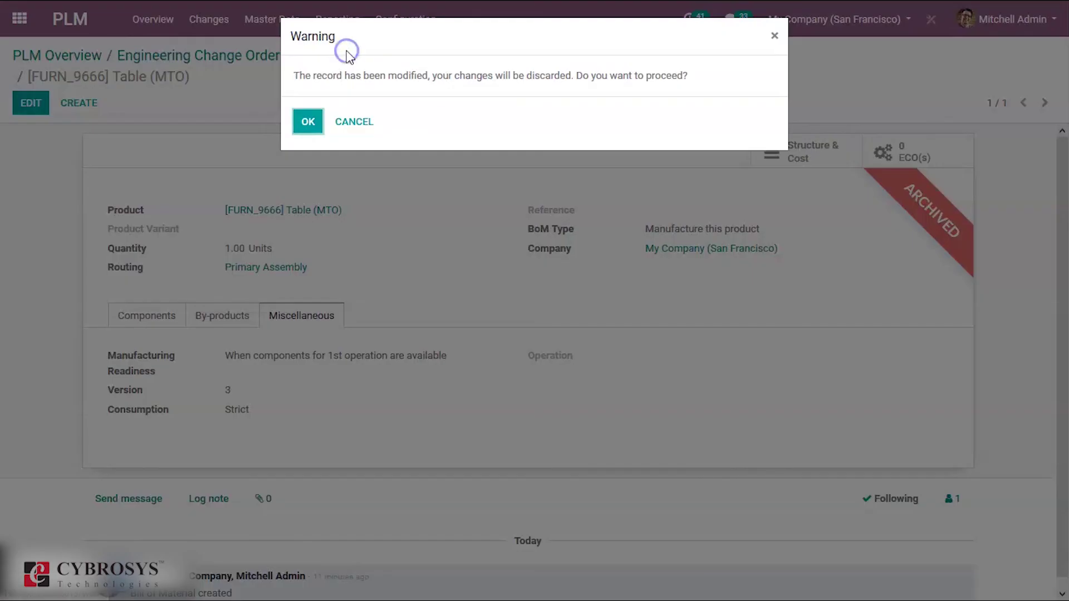
pyautogui.click(351, 124)
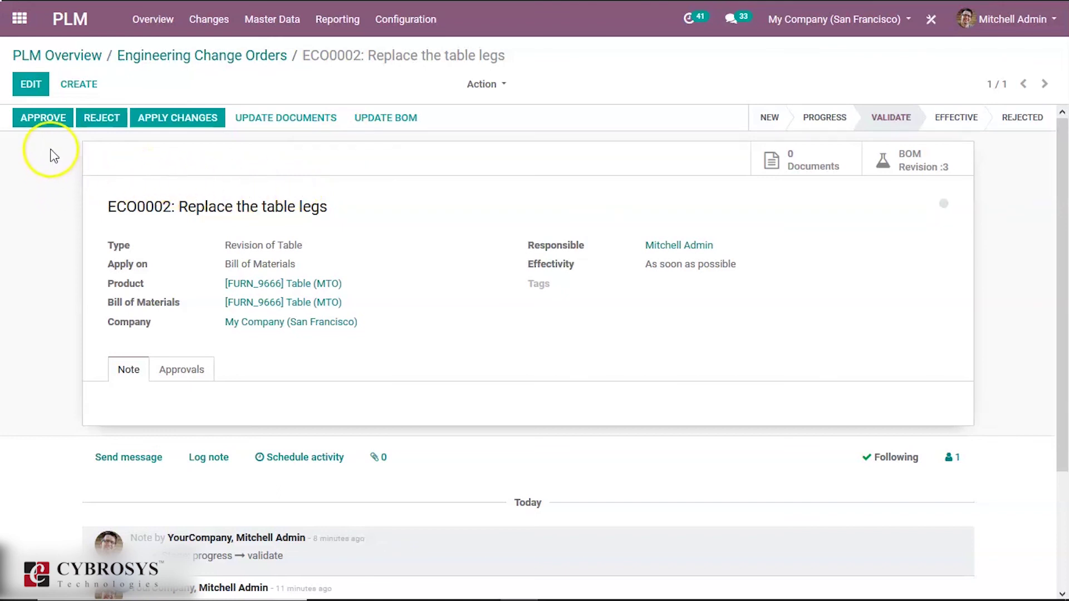
# Give the change order's final approval in the validate stage and apply its changes, returning to the engineering change orders overview.
pyautogui.click(45, 122)
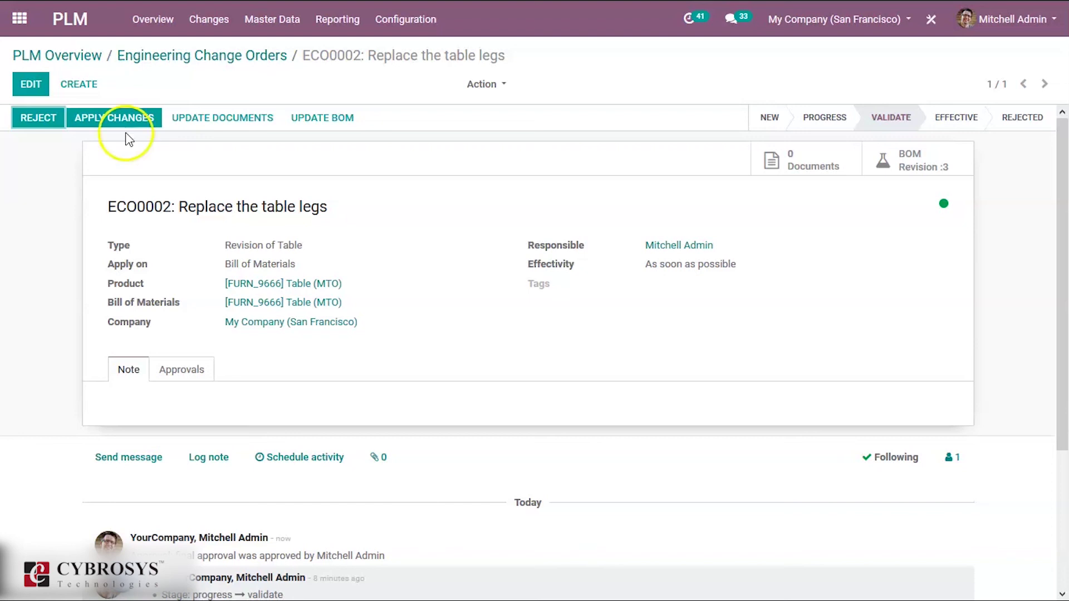
pyautogui.click(169, 374)
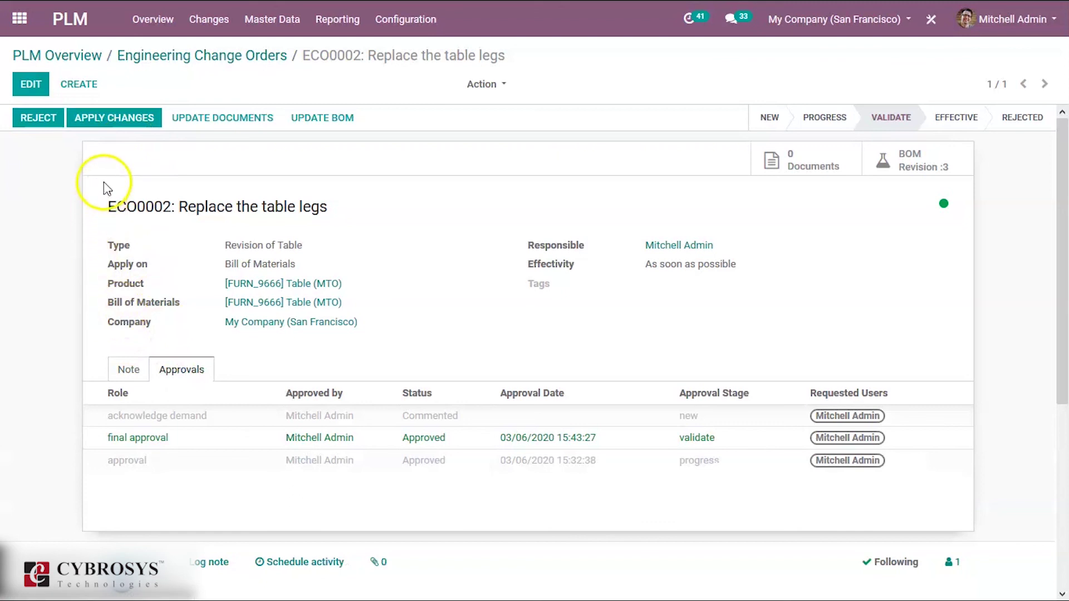
pyautogui.click(117, 121)
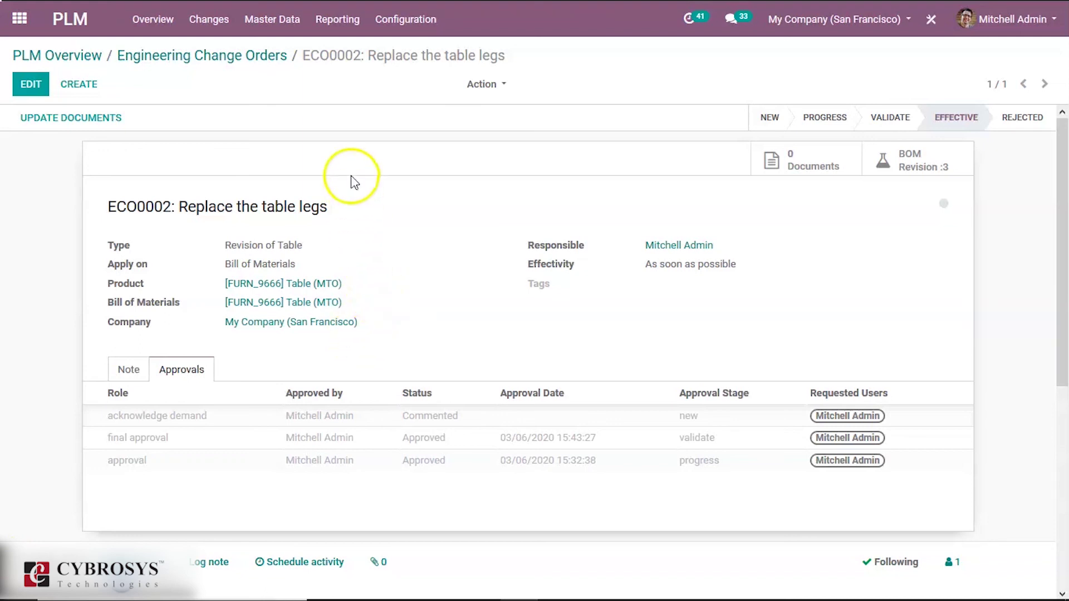
pyautogui.click(258, 56)
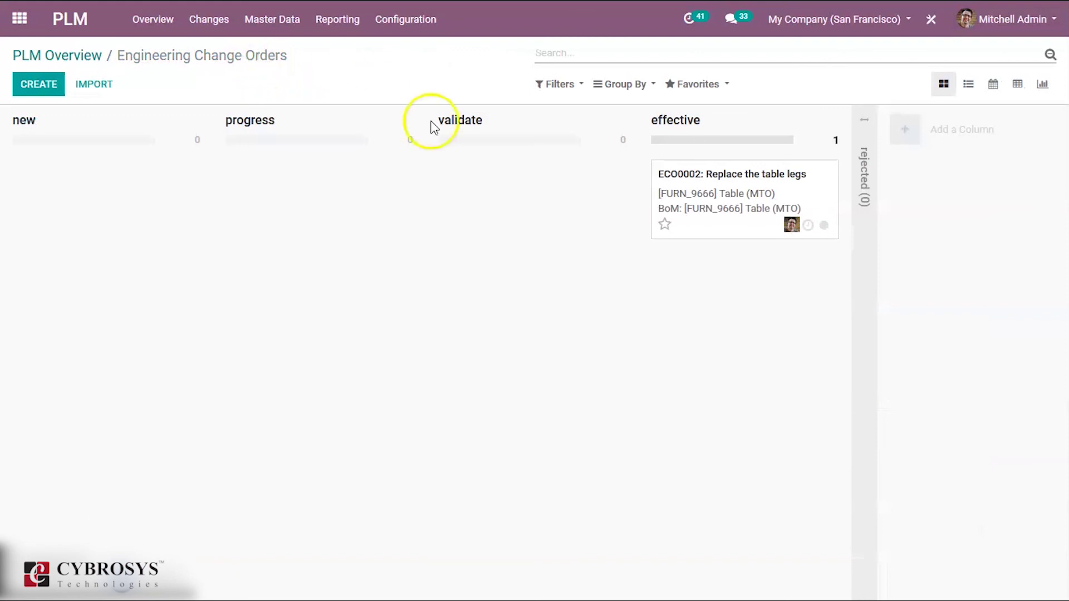